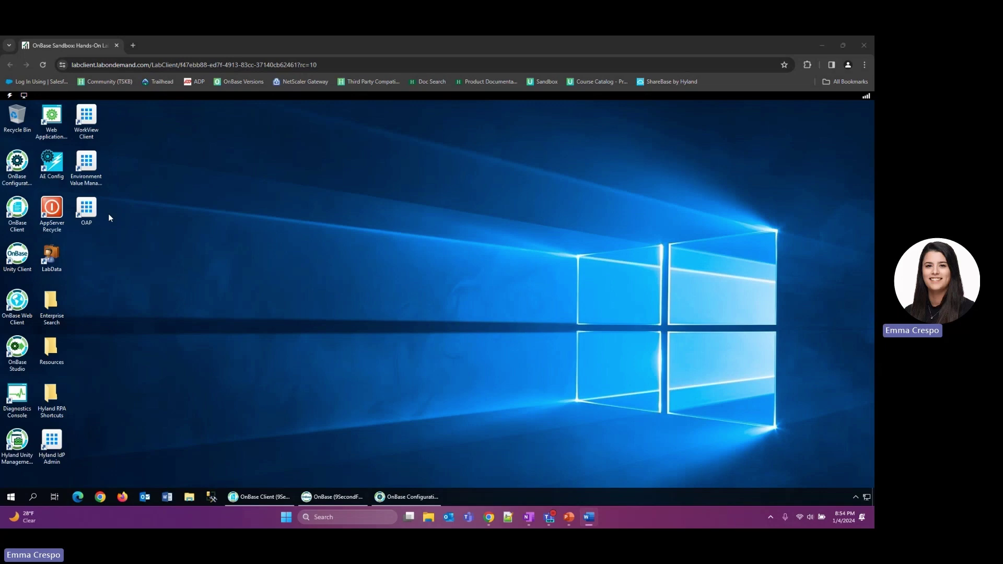
# - Bring OnBase Client forward and open the COLD/ERM queue from the Processing menu
pyautogui.click(255, 498)
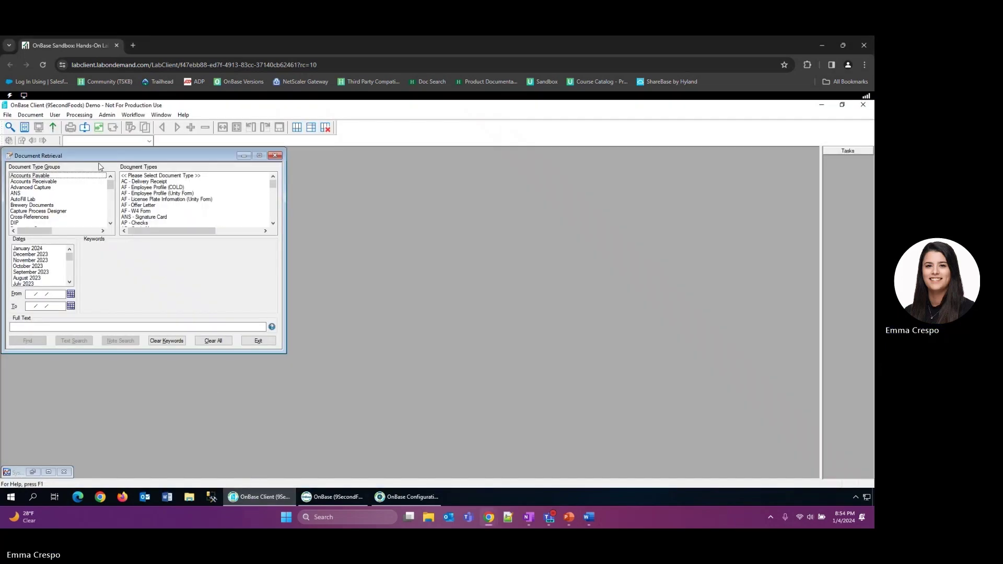
pyautogui.click(91, 116)
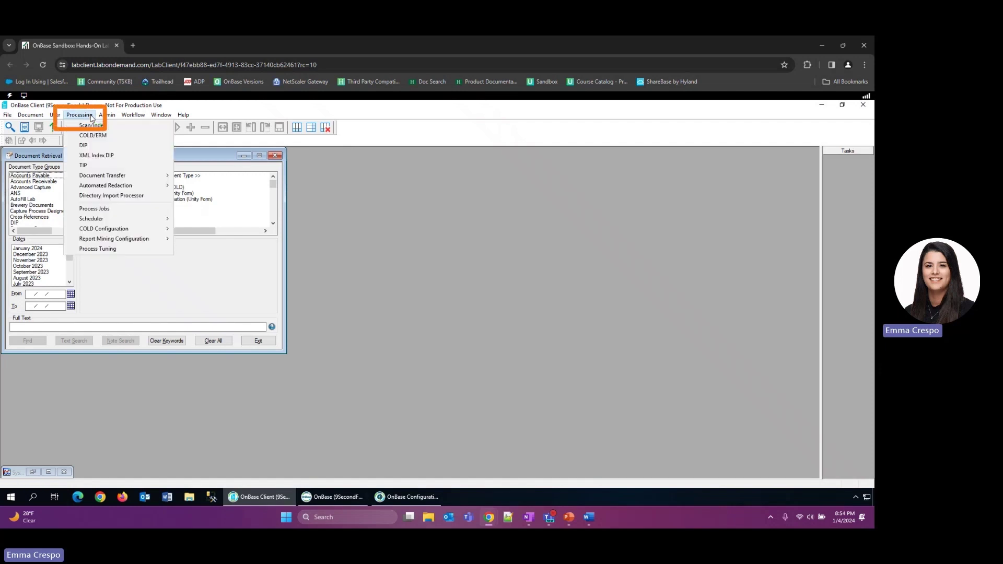
pyautogui.click(96, 134)
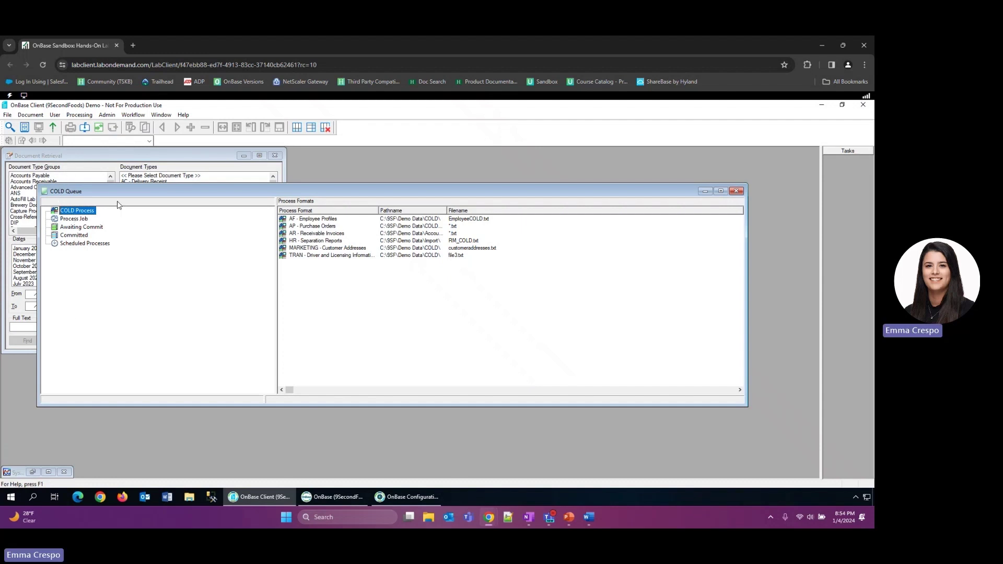
pyautogui.click(79, 228)
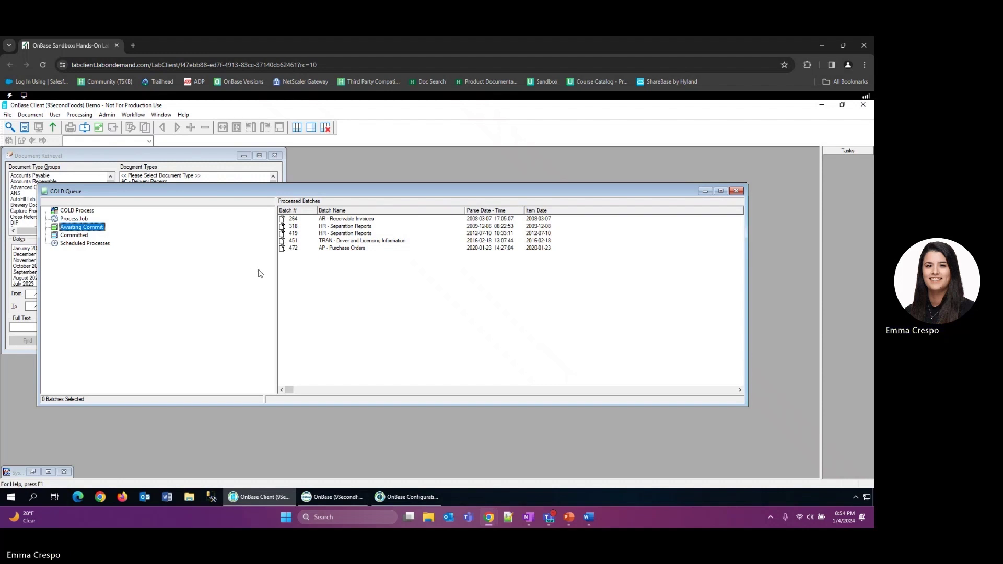
# - Commit batch 264 (AR - Receivable Invoices) and minimise the COLD Queue window
pyautogui.rightClick(338, 221)
pyautogui.click(338, 220)
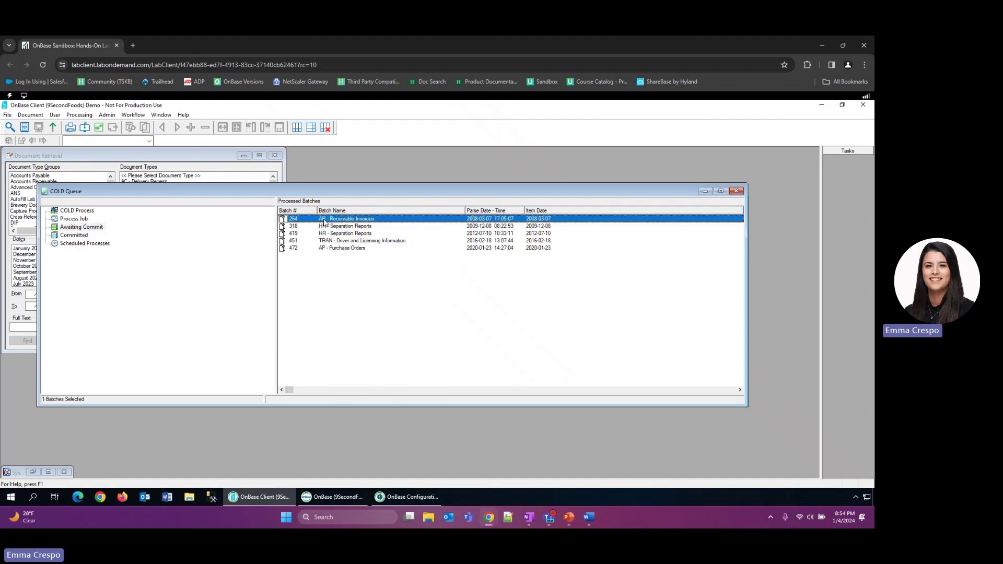
pyautogui.rightClick(316, 219)
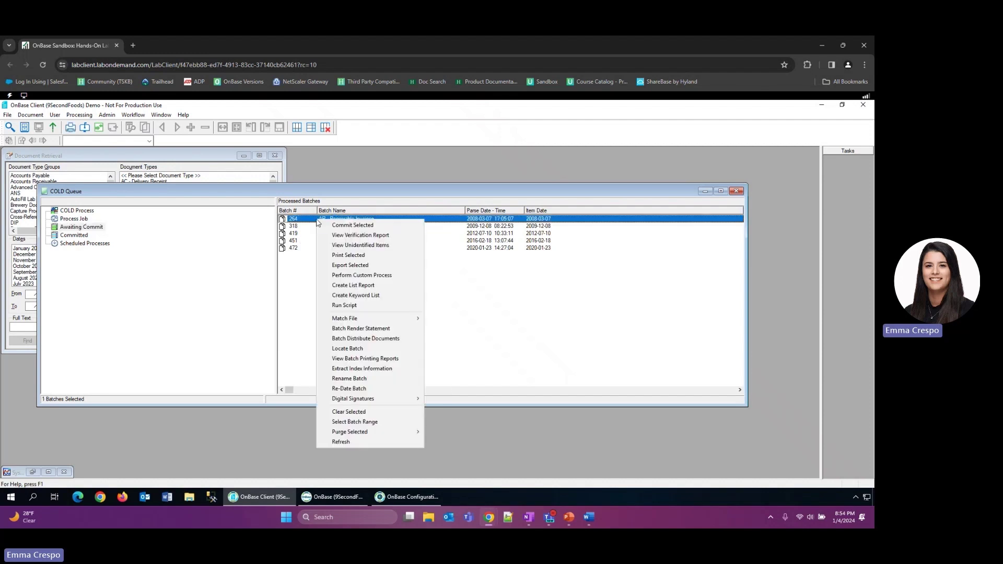
pyautogui.click(342, 227)
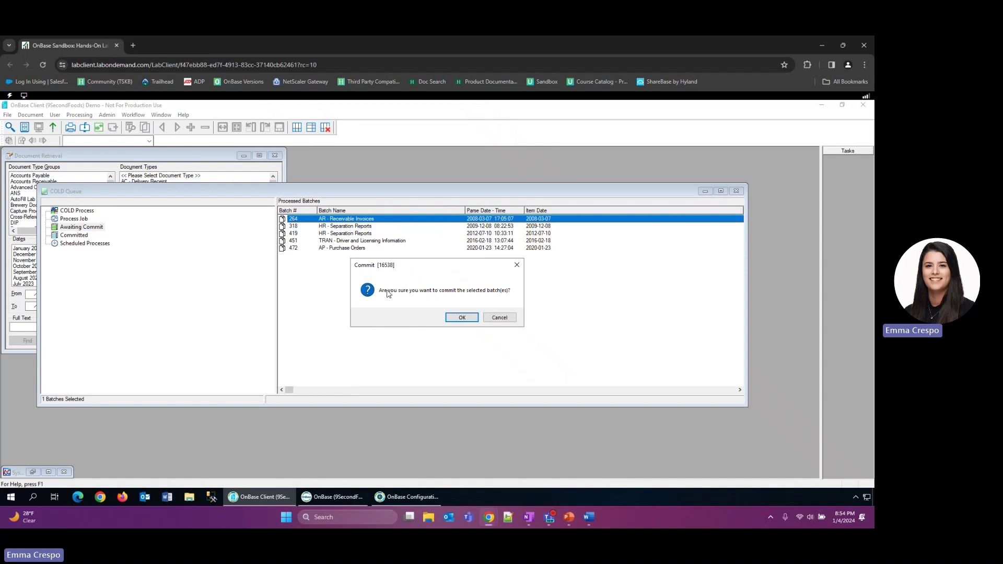
pyautogui.click(463, 318)
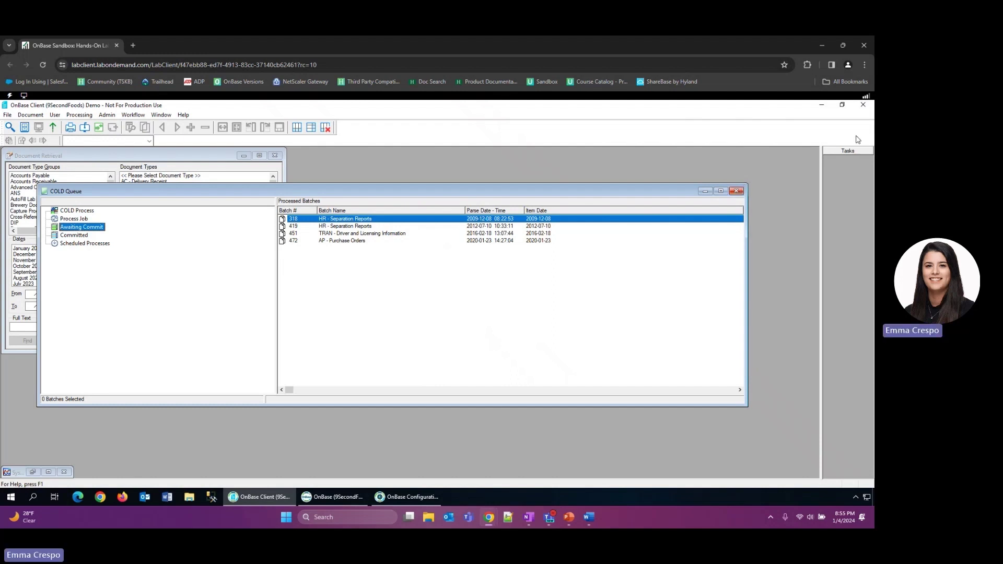
pyautogui.click(705, 191)
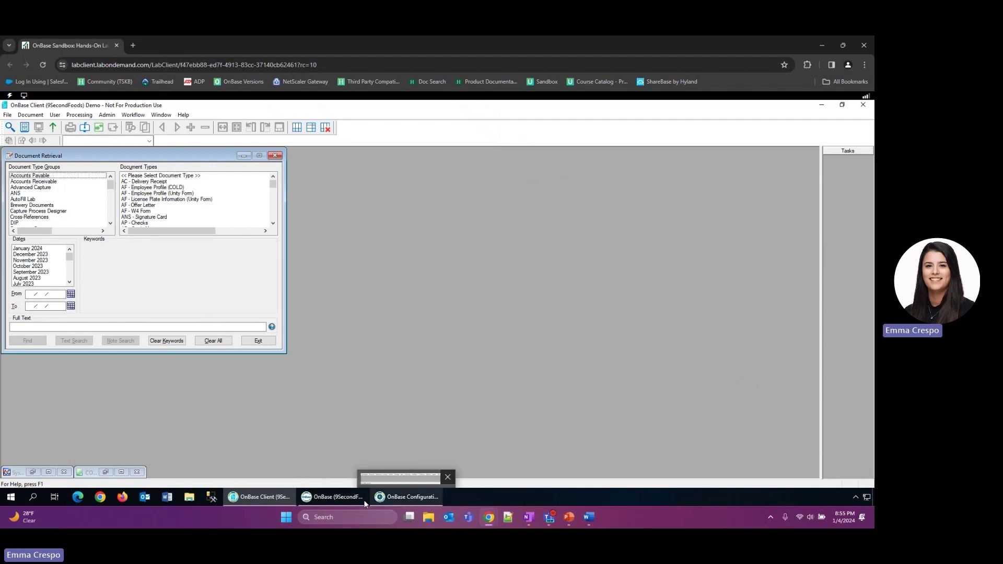
# - Switch to the Unity Client, maximise it and open Document Retrieval
pyautogui.moveTo(349, 499)
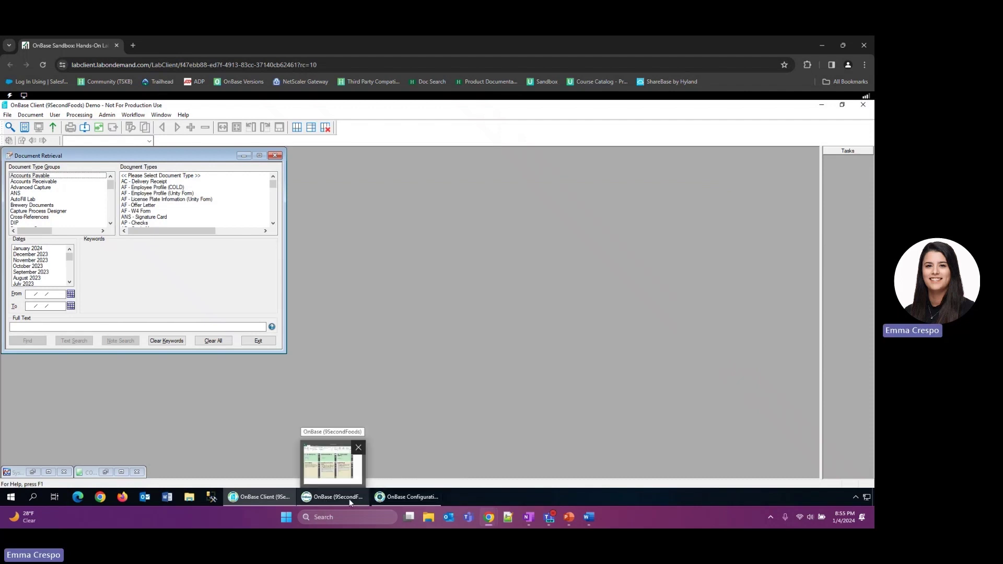
pyautogui.click(349, 500)
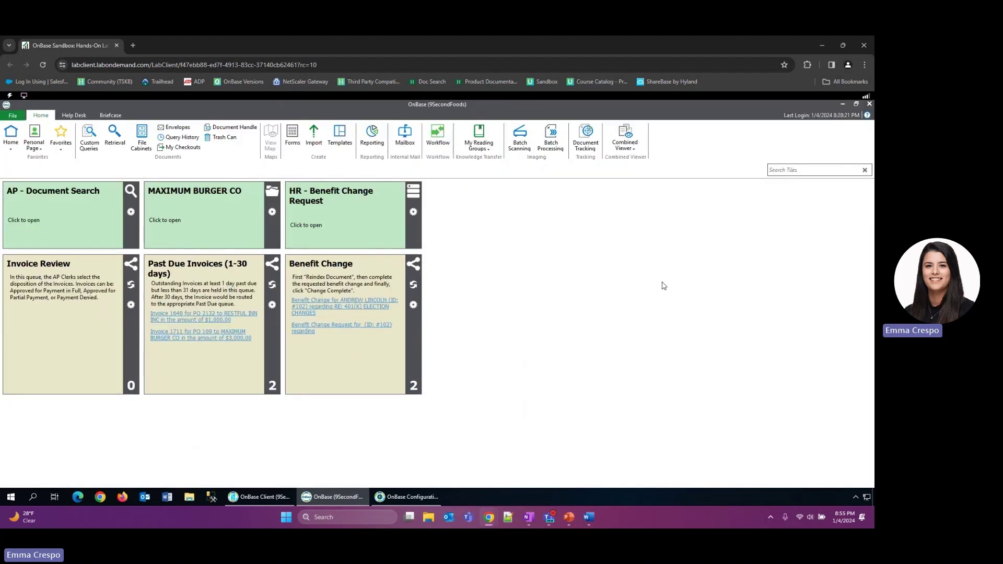
pyautogui.click(638, 127)
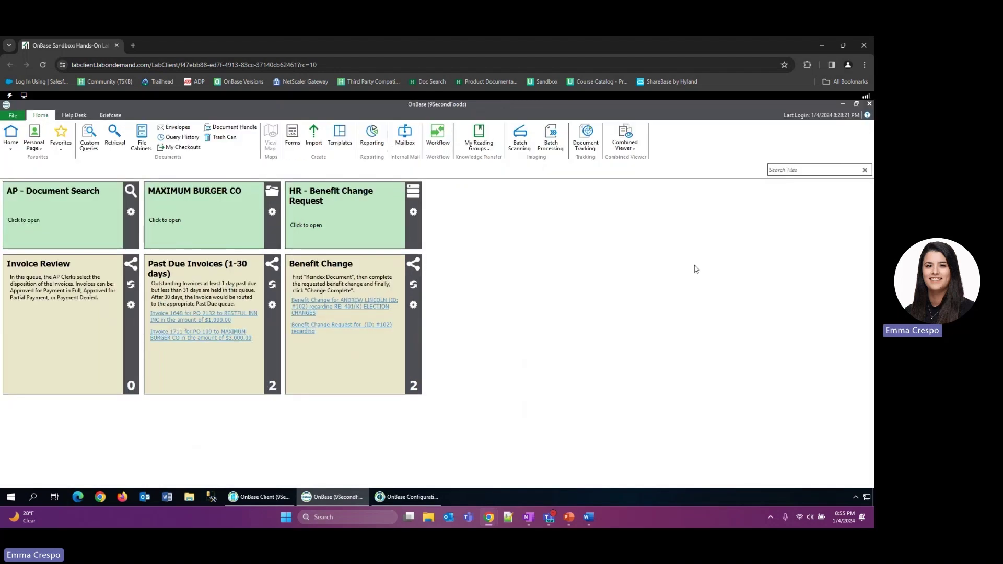
pyautogui.click(117, 150)
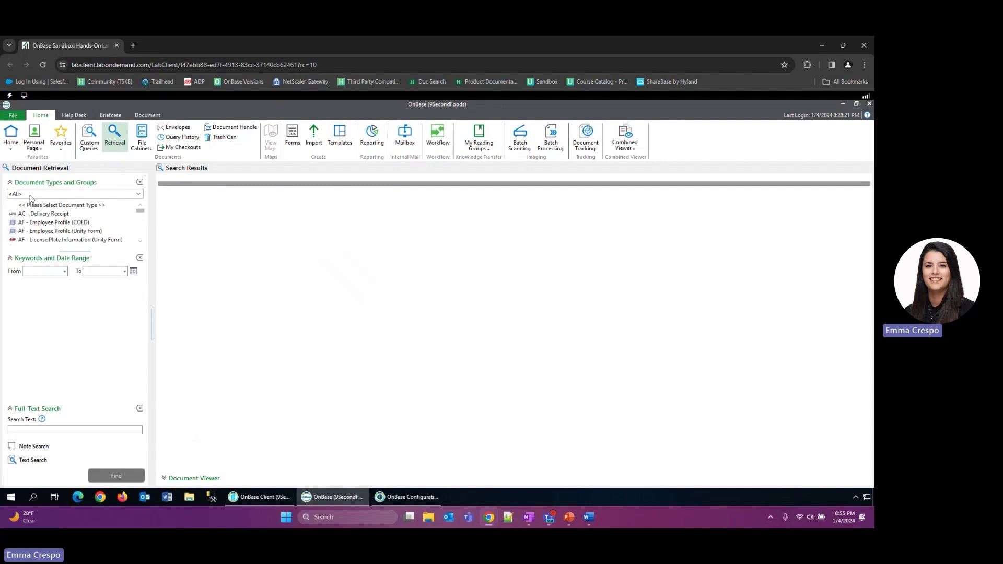
# - Search the Accounts Payable group for AP - Purchase Order documents, returning 16 results
pyautogui.scroll(-5, 94, 226)
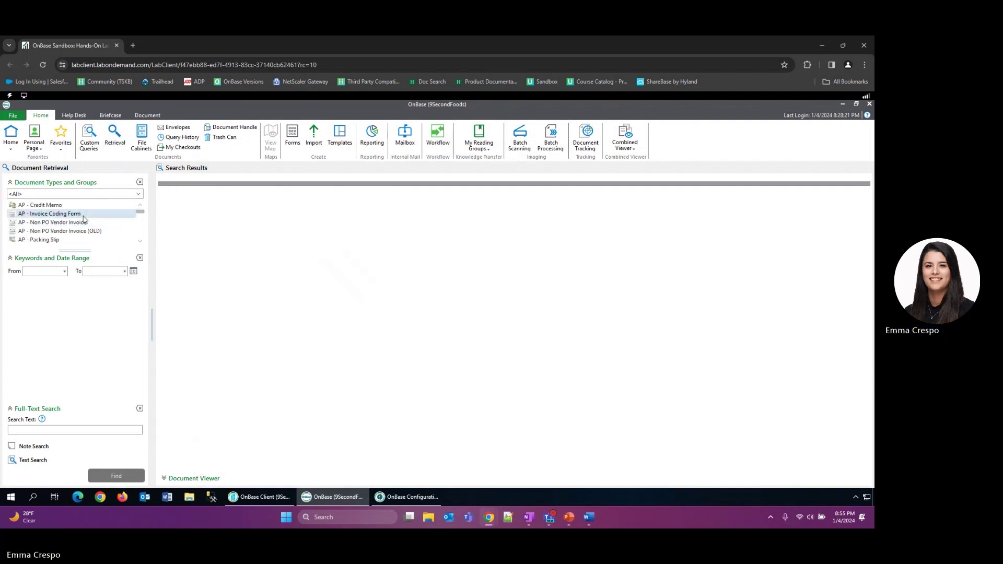
pyautogui.click(67, 194)
pyautogui.click(58, 140)
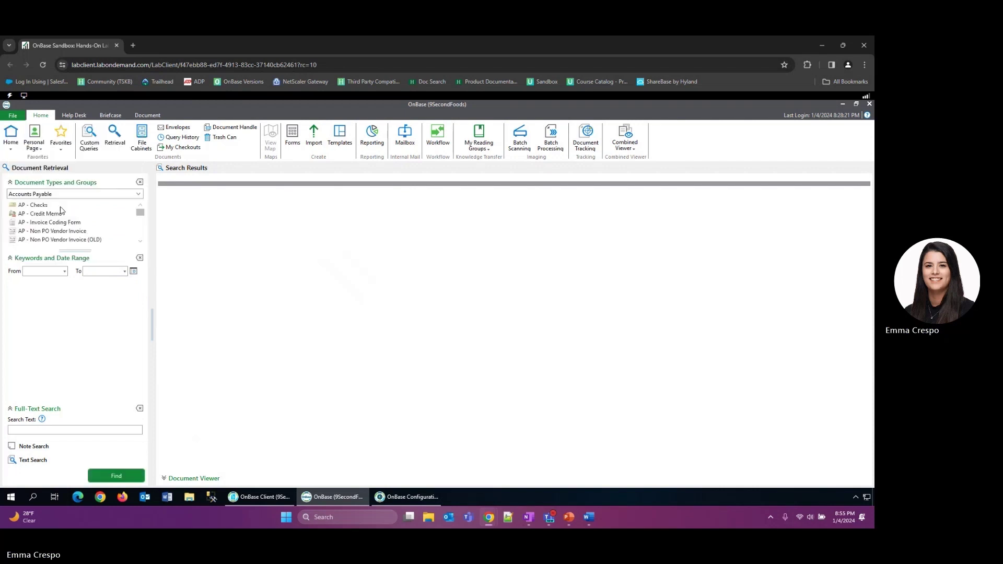
pyautogui.scroll(-5, 60, 223)
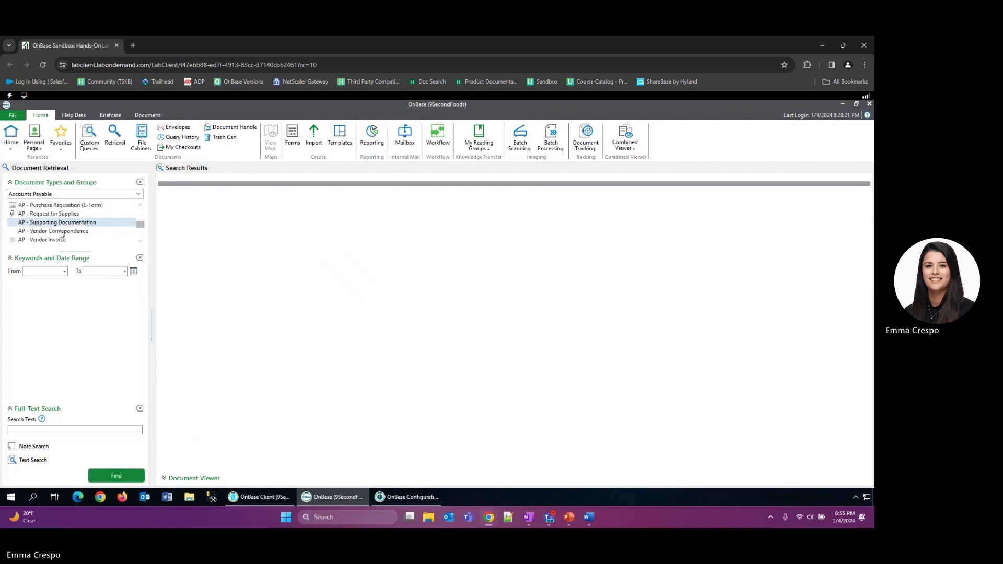
pyautogui.scroll(-4, 62, 233)
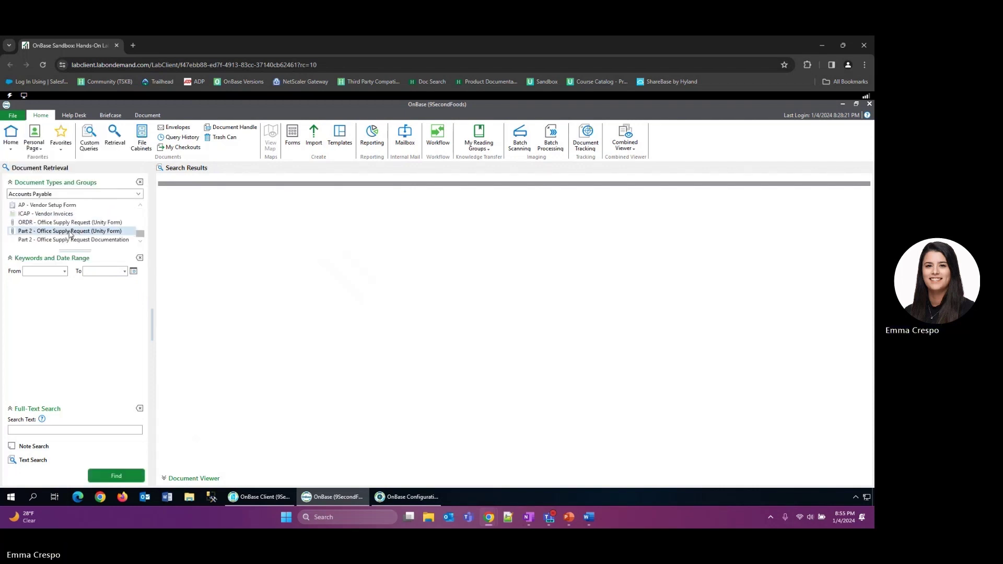
pyautogui.scroll(3, 70, 233)
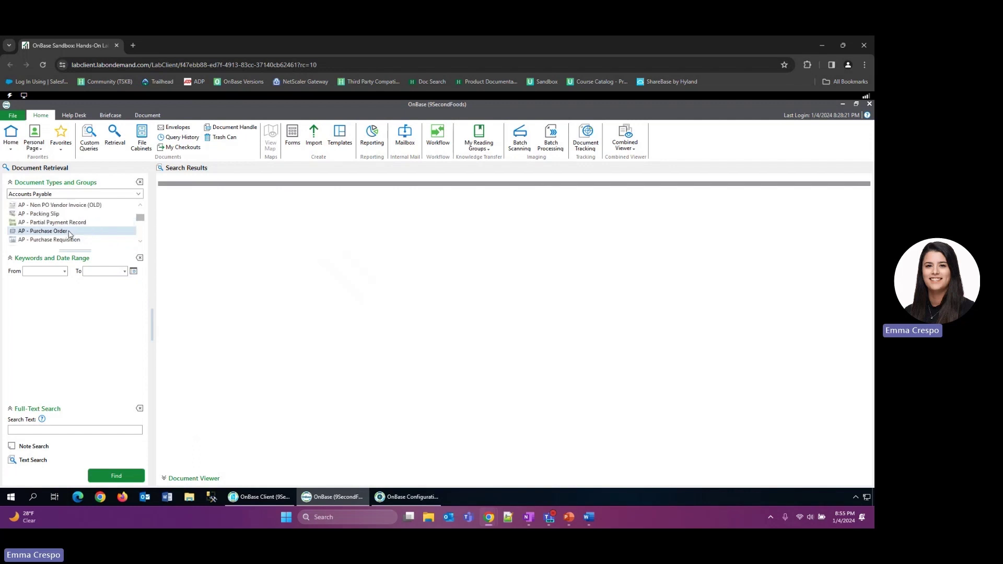
pyautogui.click(69, 233)
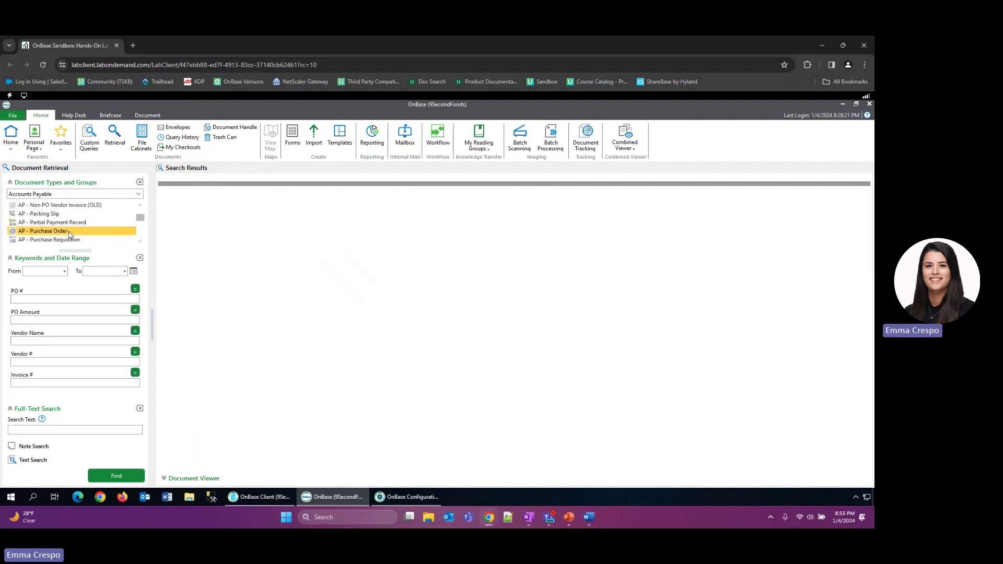
pyautogui.click(117, 477)
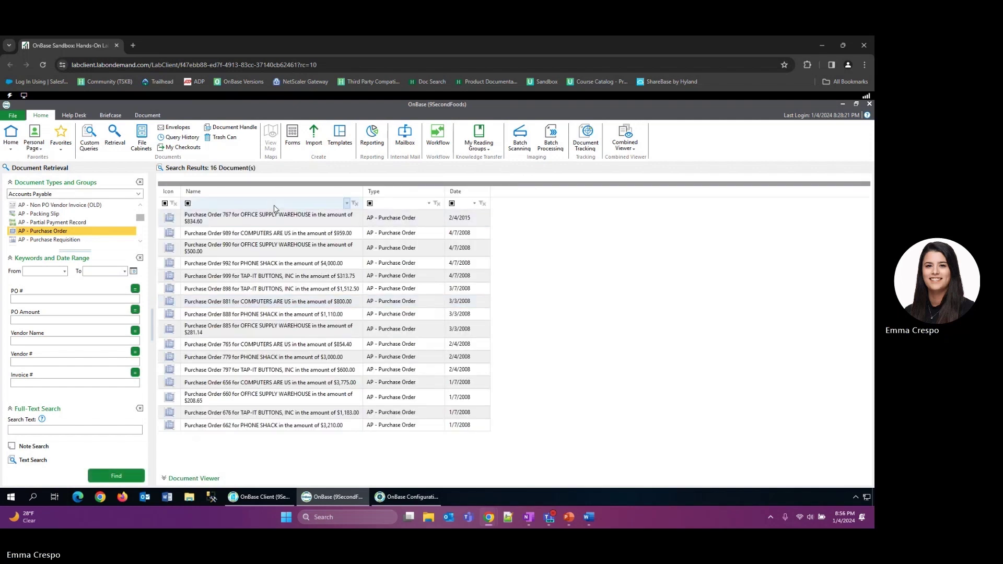
# - Open Purchase Order 767 and show its keyword values beside the document
pyautogui.doubleClick(276, 217)
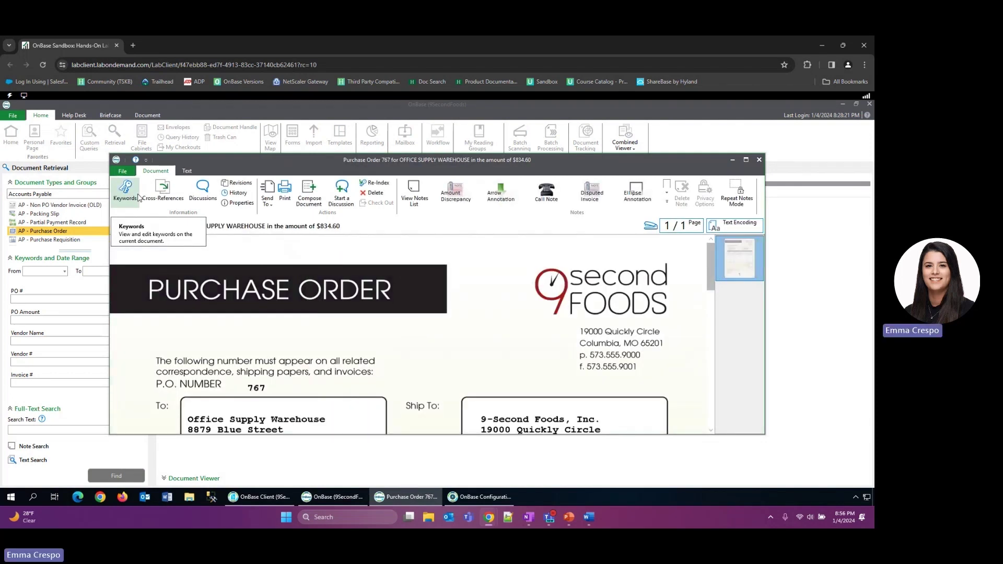
pyautogui.click(125, 194)
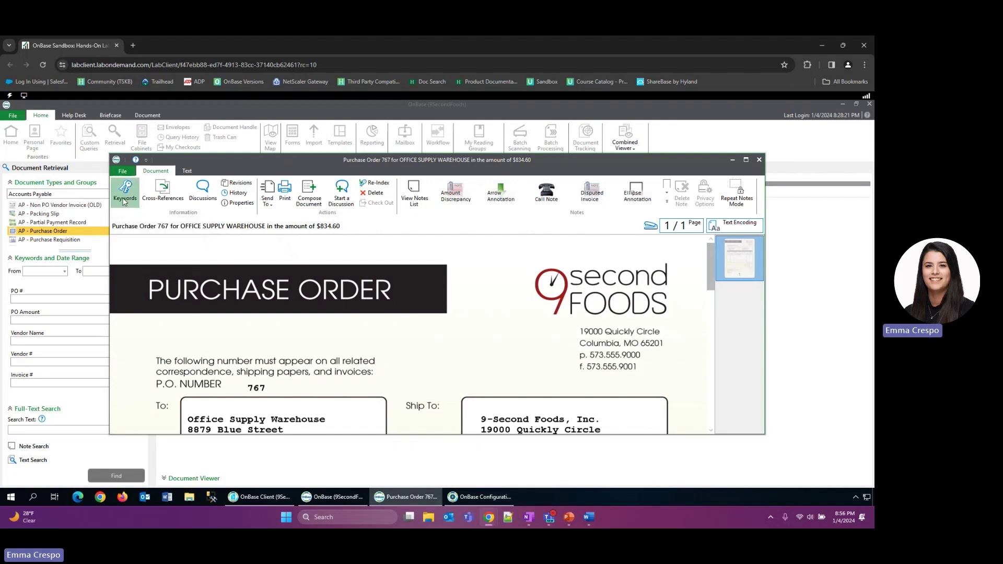
pyautogui.scroll(-5, 400, 316)
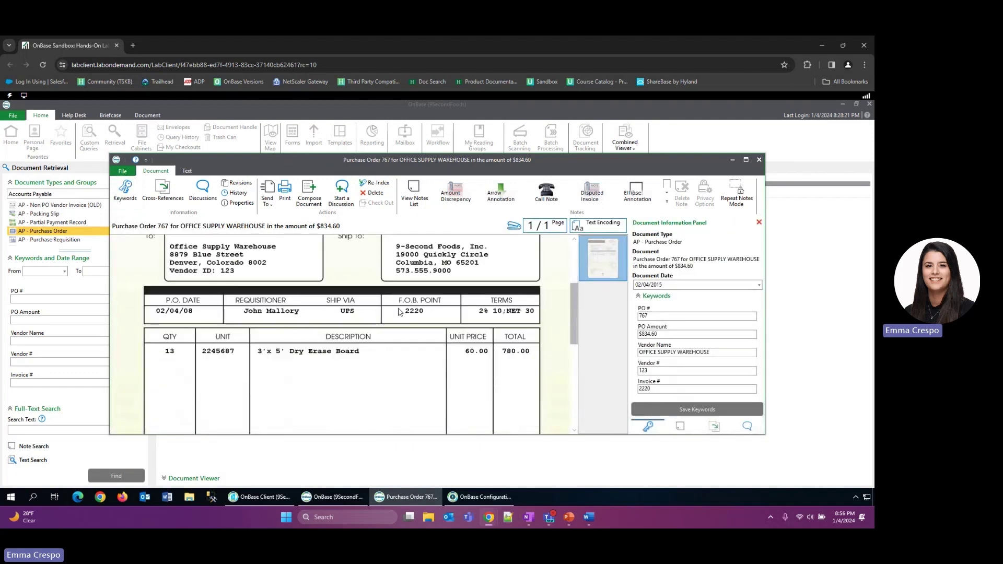
pyautogui.scroll(-2, 404, 322)
pyautogui.scroll(8, 523, 336)
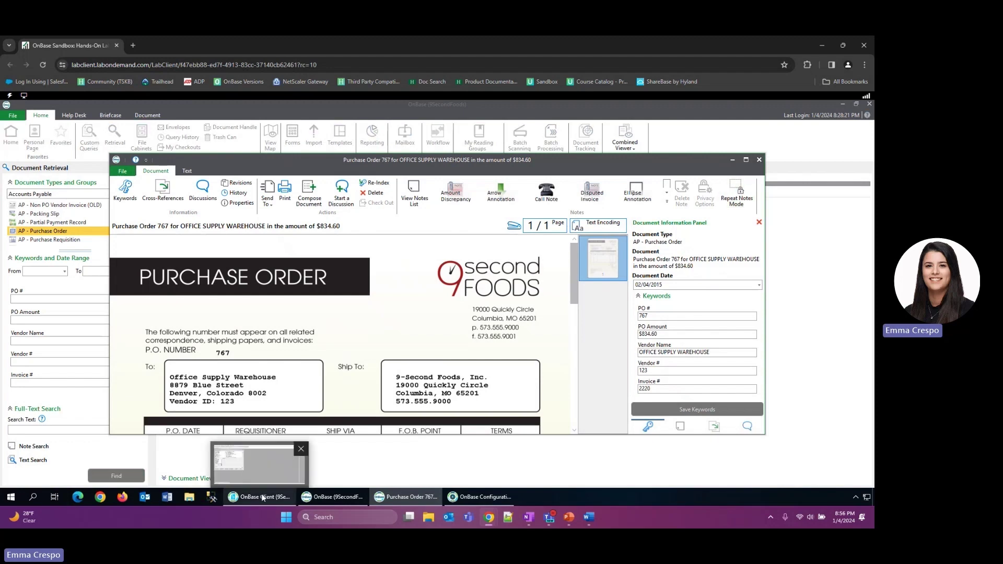
# - Close the purchase order viewer and search System Documents for SYS Verification Reports
pyautogui.click(759, 160)
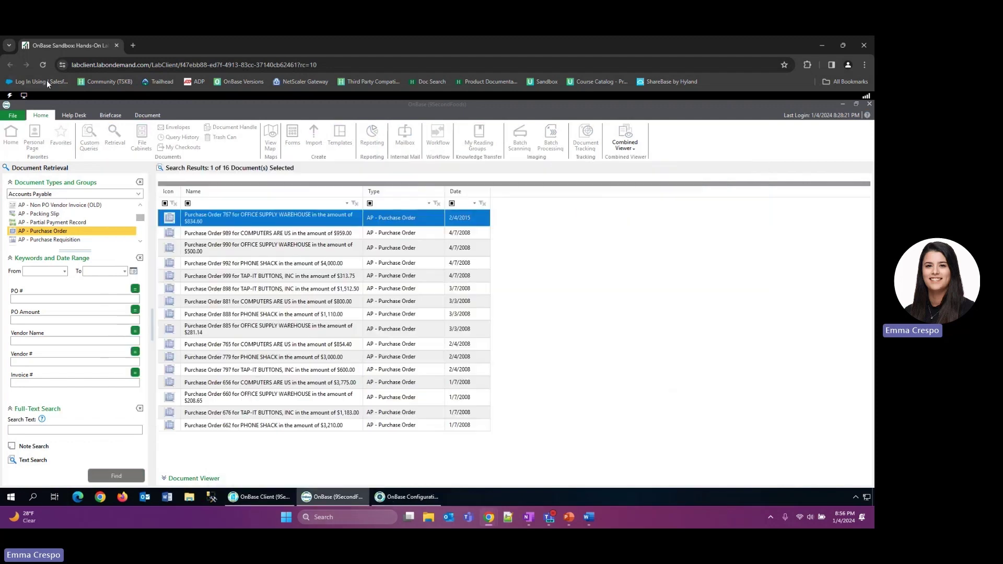
pyautogui.click(74, 194)
pyautogui.scroll(-3, 76, 174)
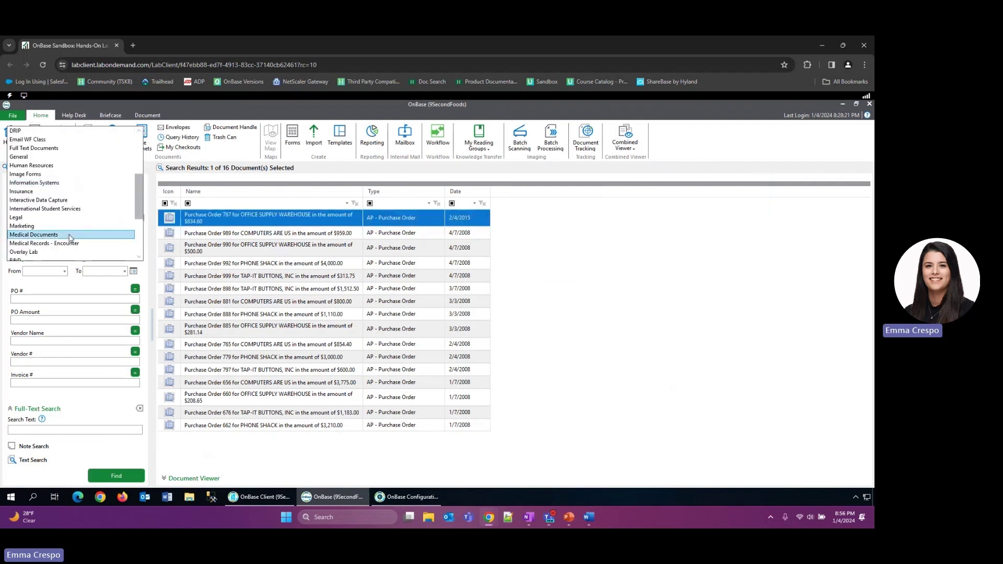
pyautogui.scroll(-4, 71, 238)
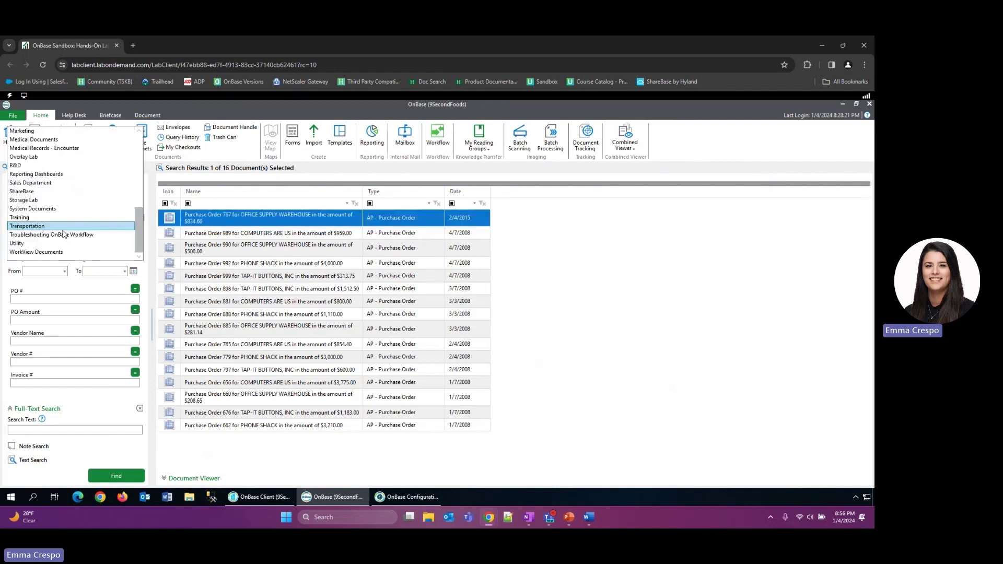
pyautogui.click(37, 209)
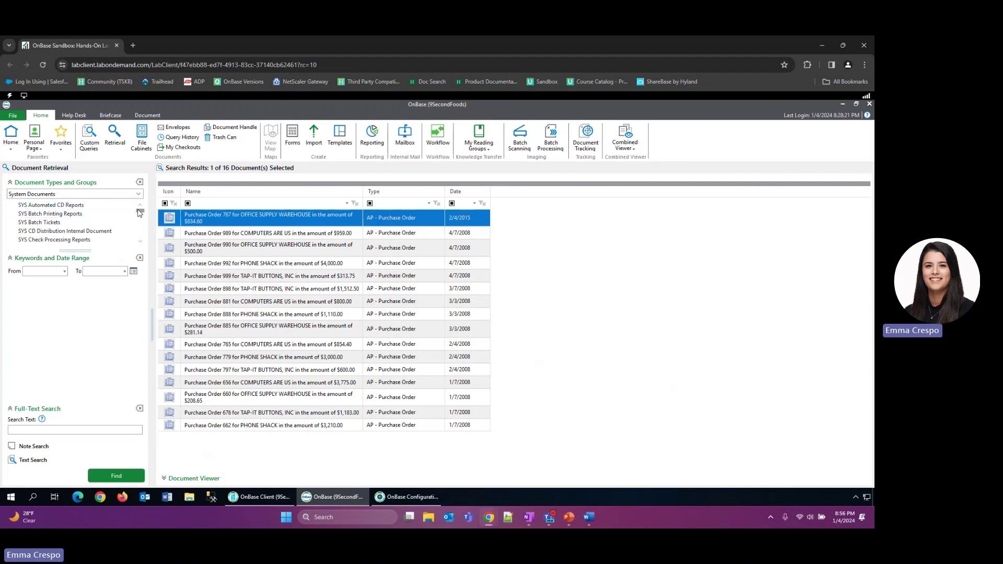
pyautogui.moveTo(140, 213); pyautogui.dragTo(140, 238)
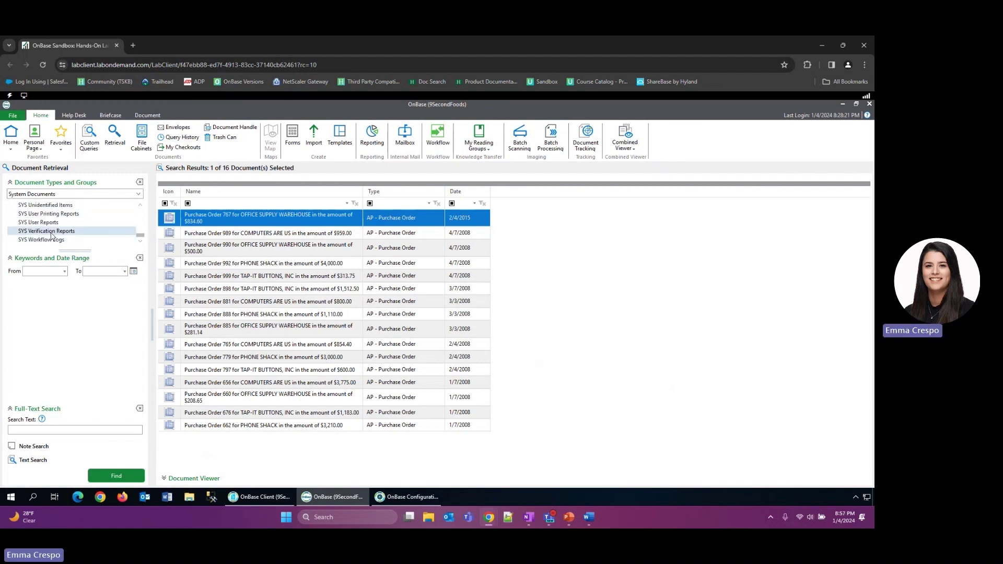
pyautogui.click(51, 232)
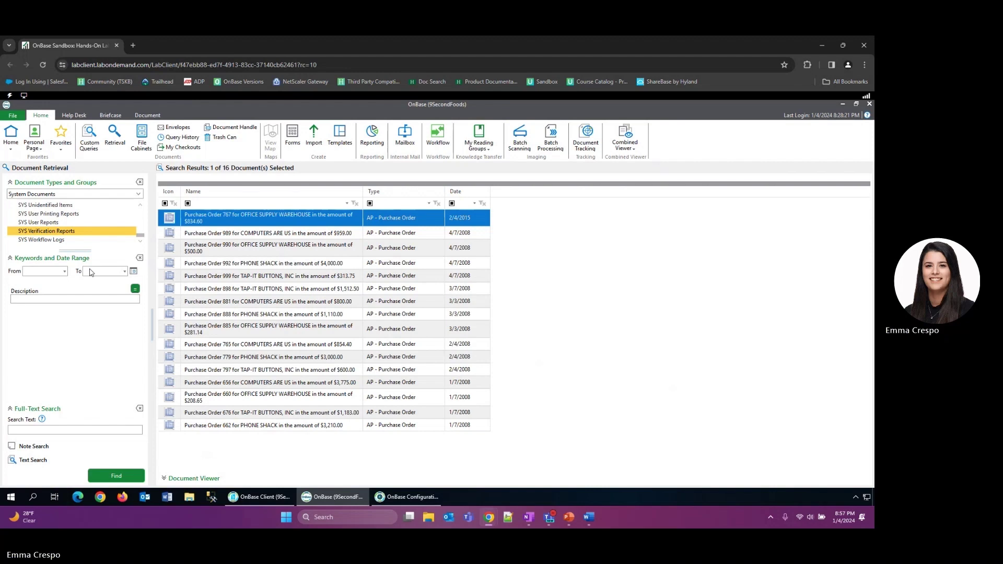
pyautogui.click(116, 475)
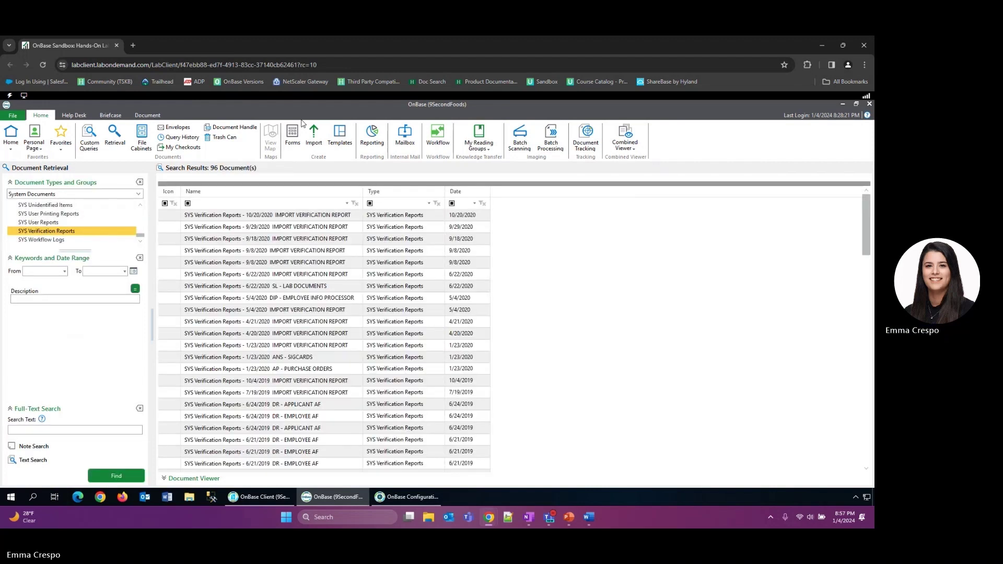
pyautogui.click(307, 370)
pyautogui.doubleClick(307, 370)
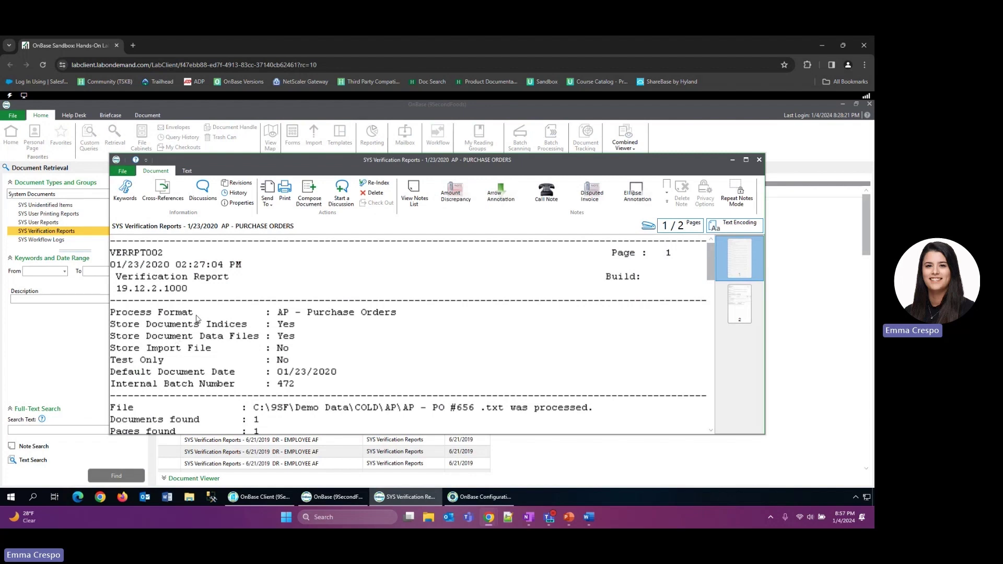
pyautogui.scroll(-3, 299, 320)
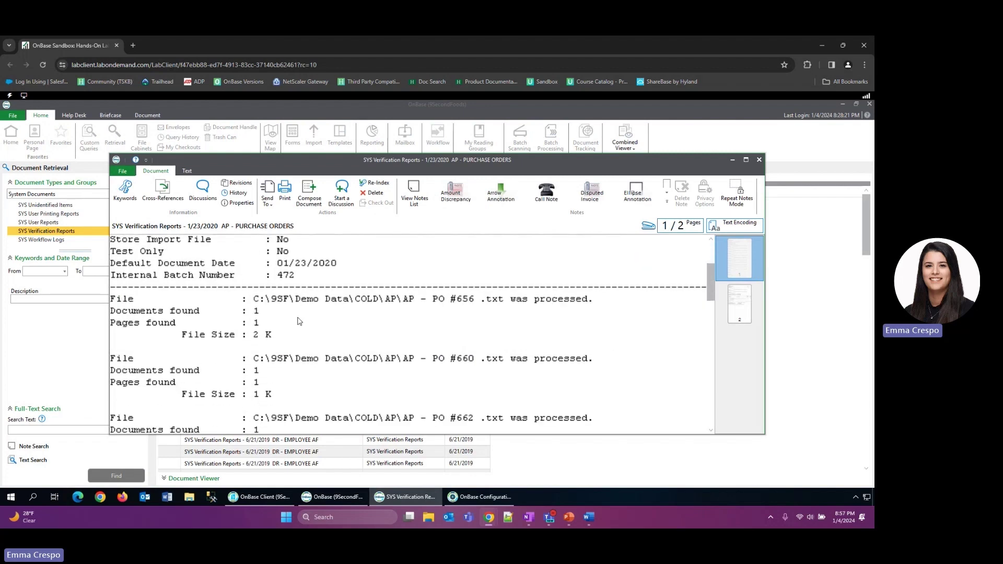
pyautogui.scroll(2, 299, 320)
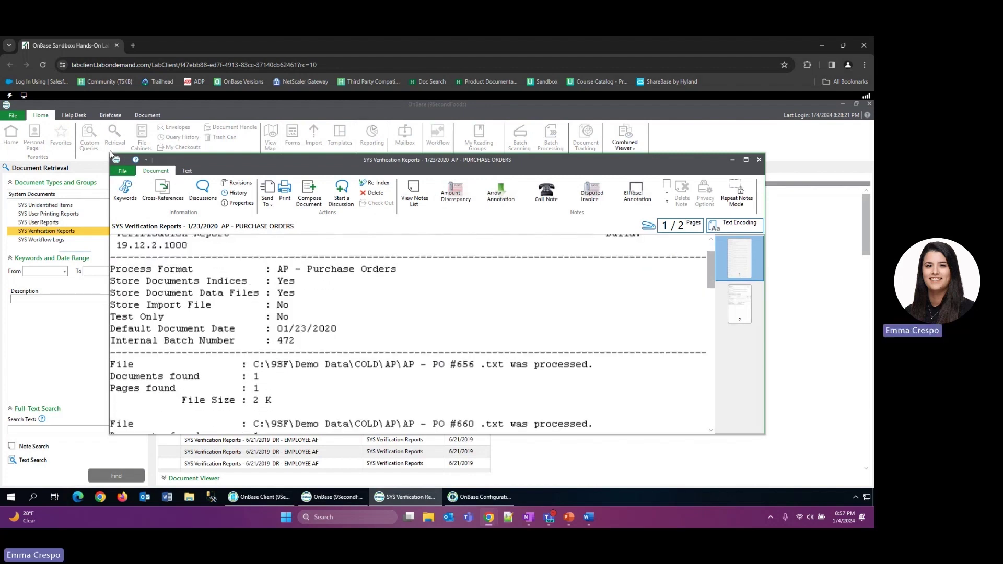
pyautogui.moveTo(111, 155); pyautogui.dragTo(90, 105)
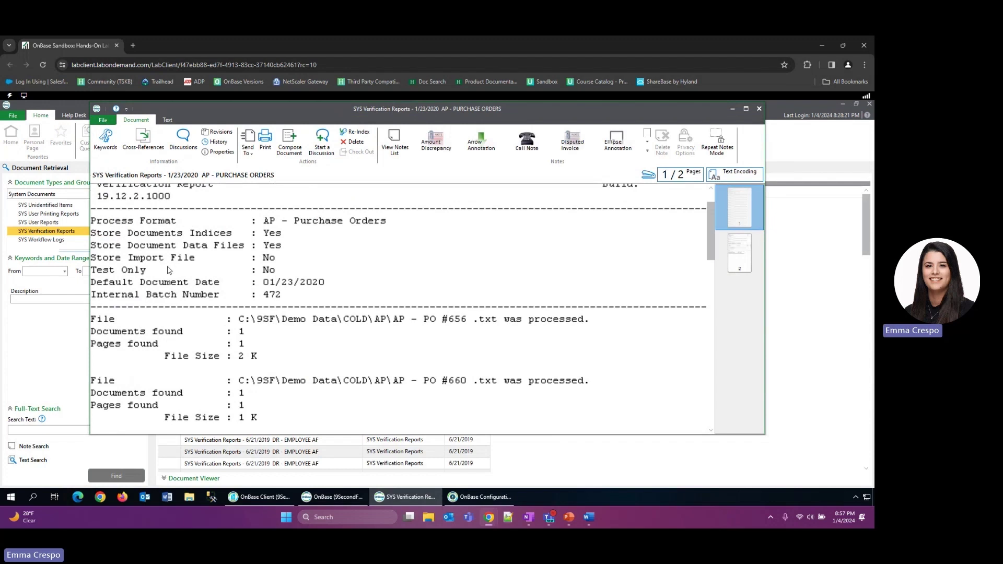
pyautogui.scroll(-5, 501, 275)
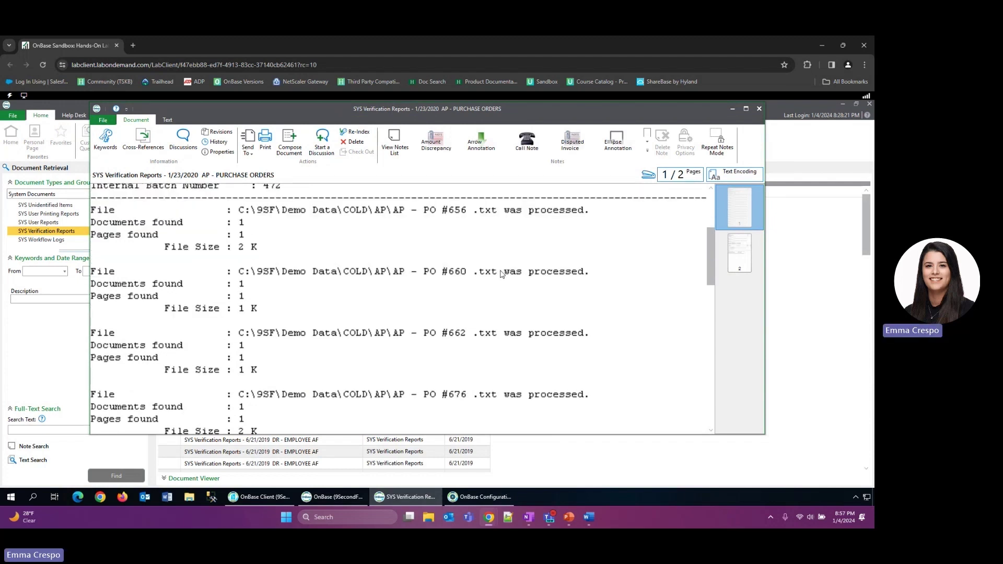
pyautogui.scroll(5, 500, 275)
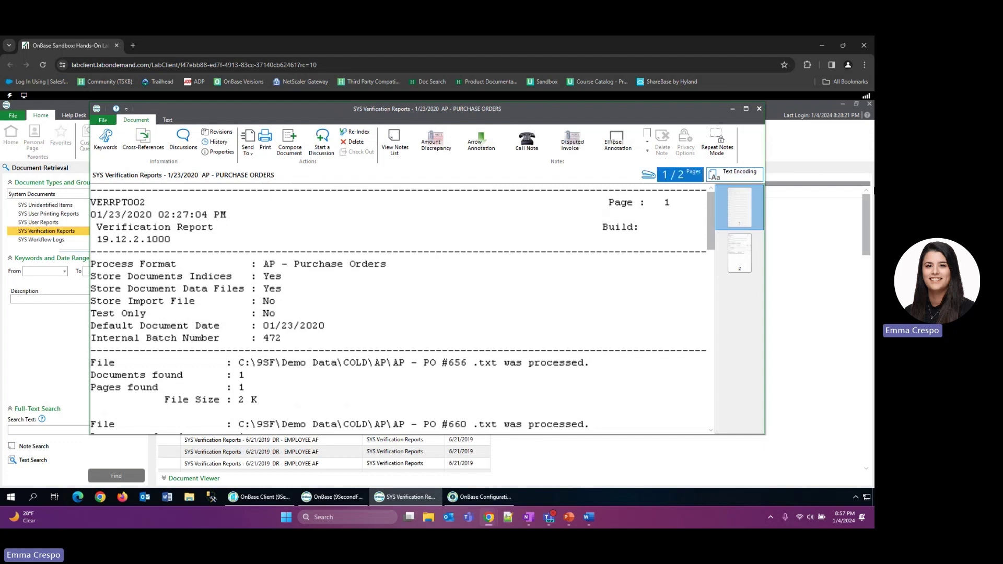
pyautogui.click(759, 109)
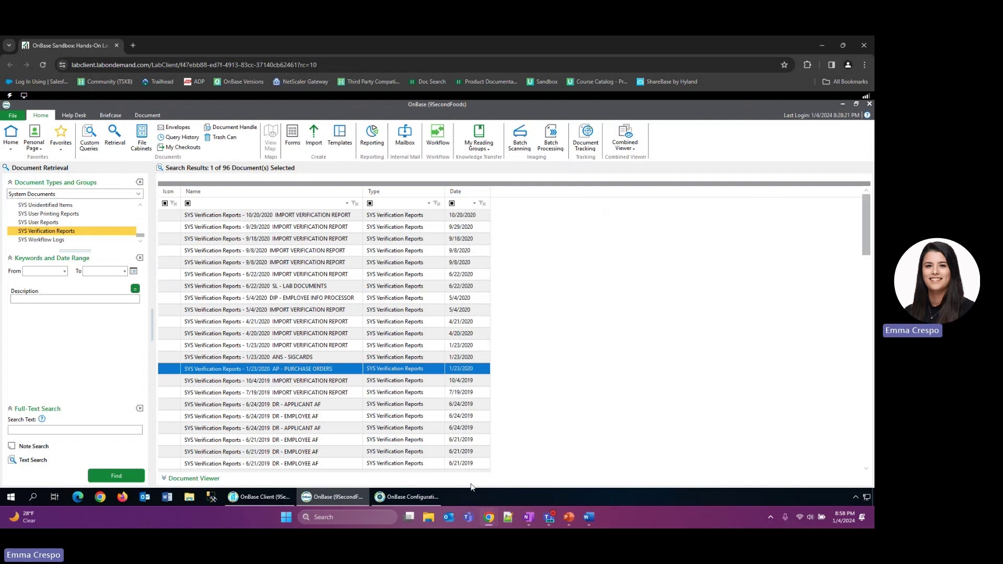
# - Enable Accumulate Processing Information for the AP - Purchase Orders COLD format and save
pyautogui.click(404, 497)
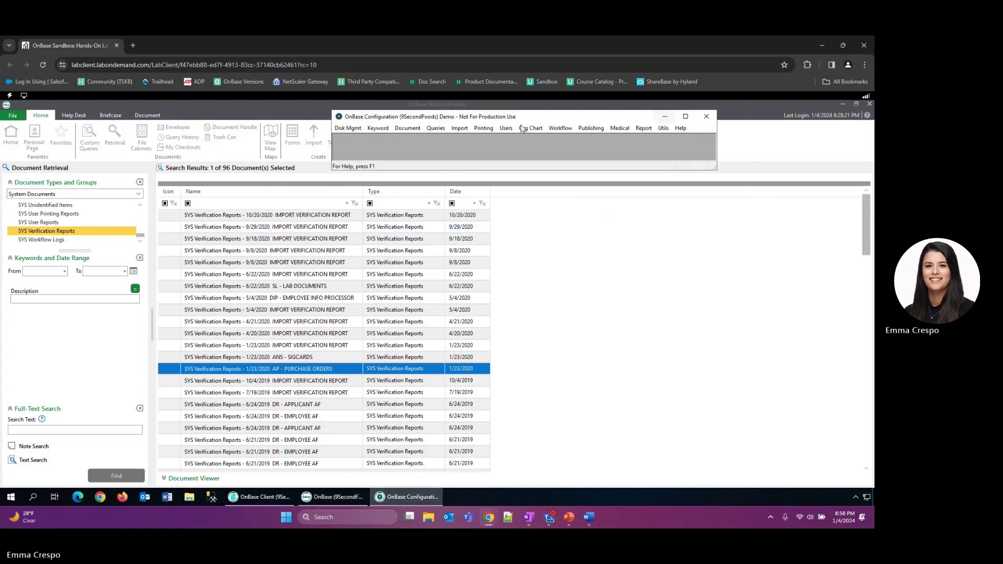
pyautogui.click(457, 130)
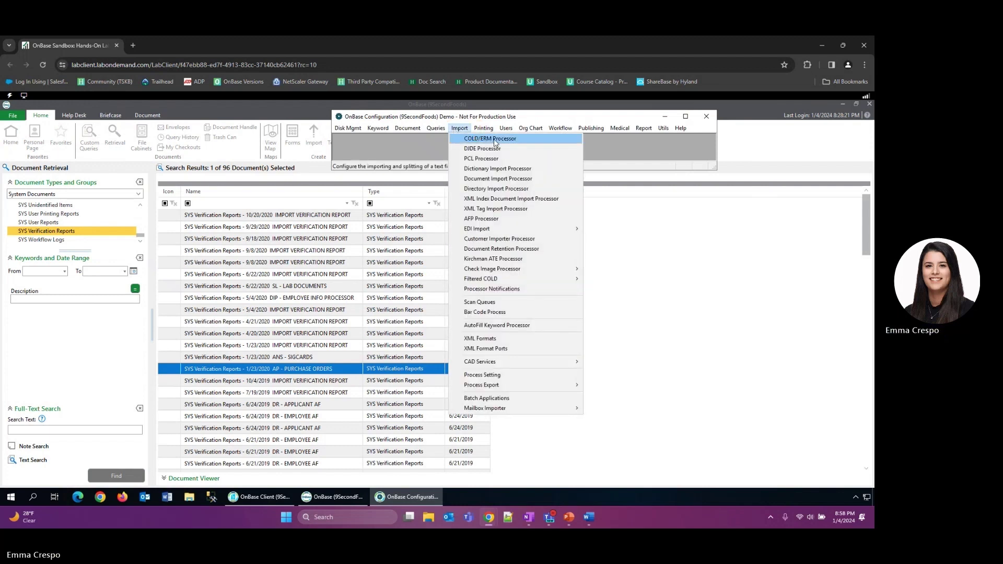
pyautogui.click(491, 140)
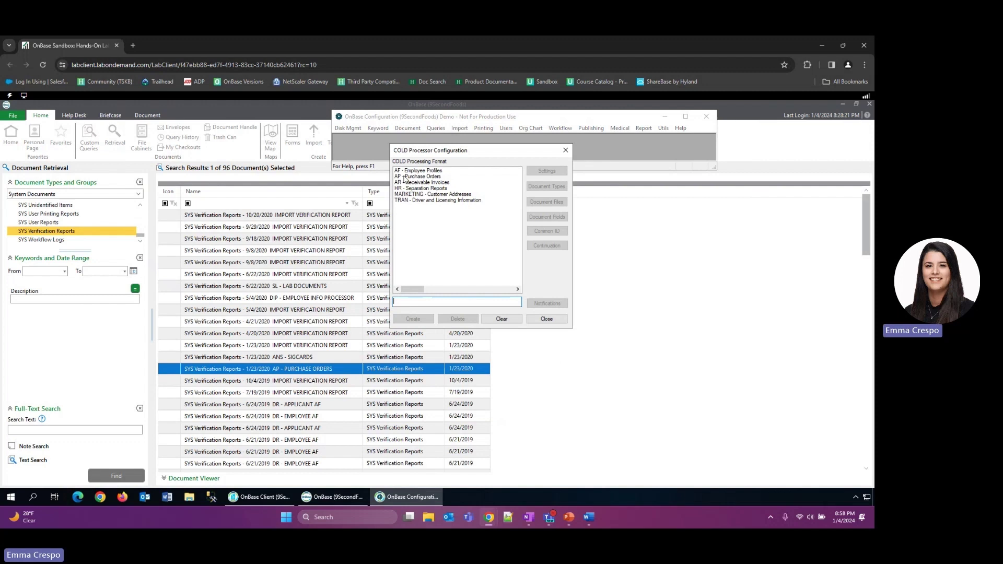
pyautogui.click(406, 177)
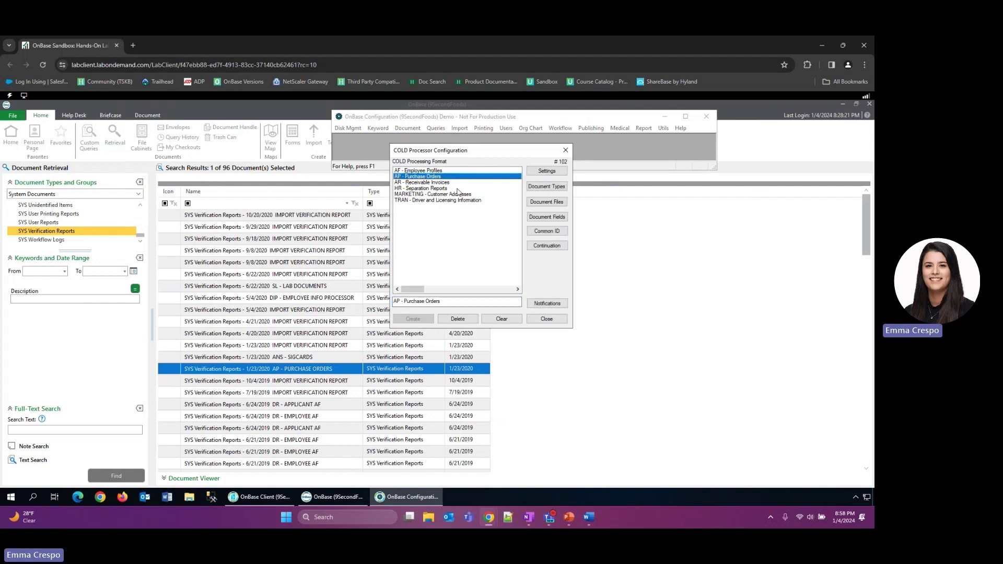
pyautogui.click(546, 171)
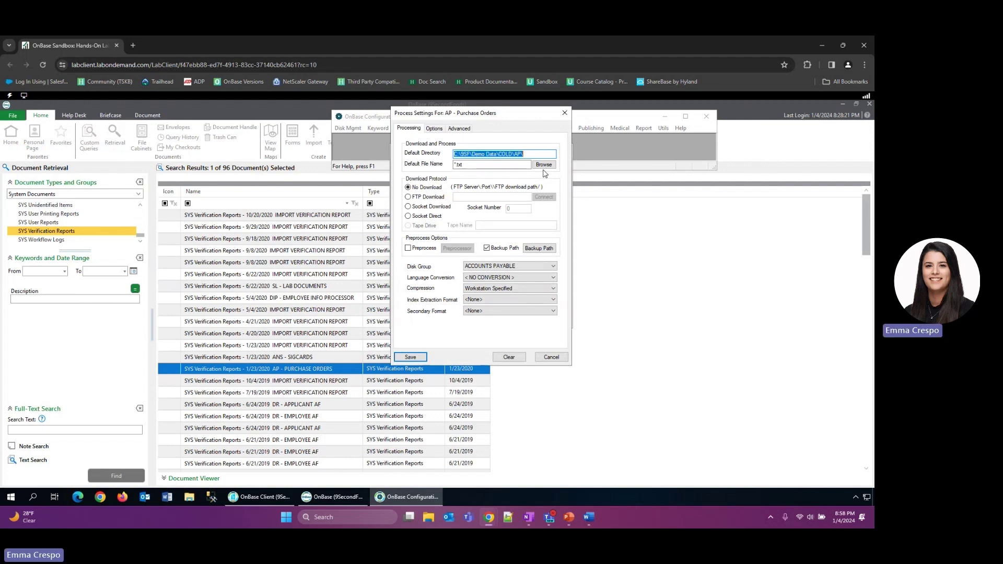
pyautogui.click(442, 131)
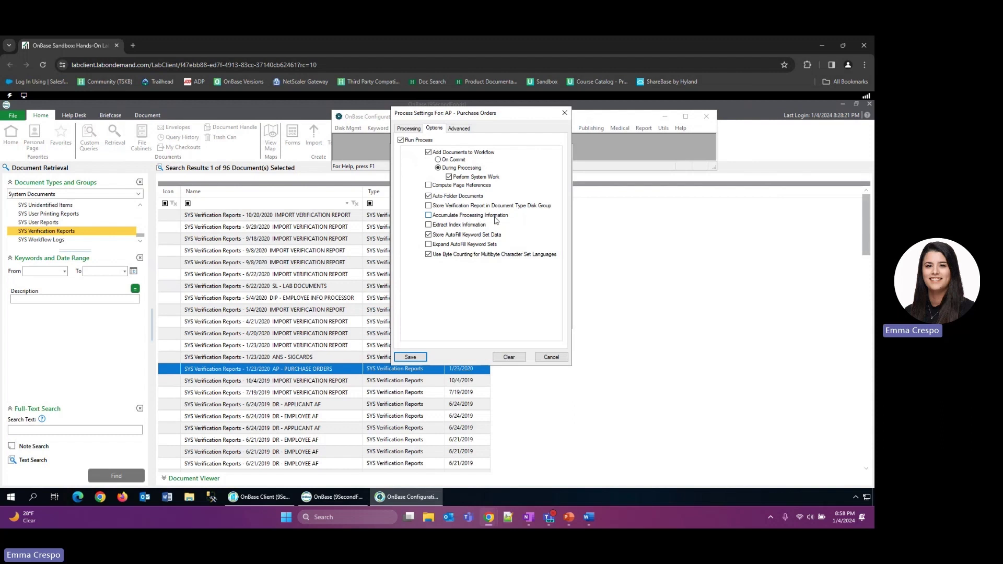
pyautogui.click(428, 216)
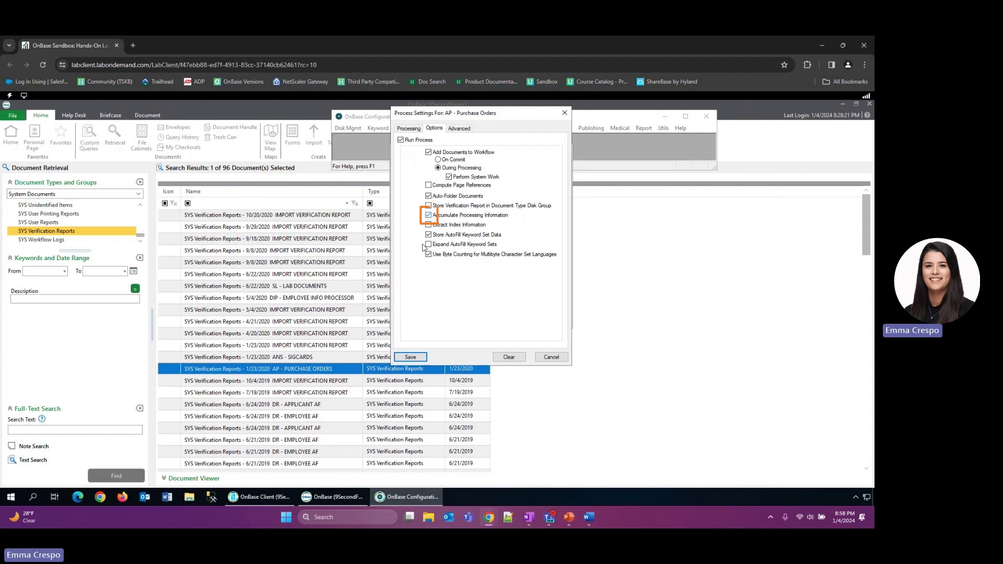
pyautogui.click(402, 358)
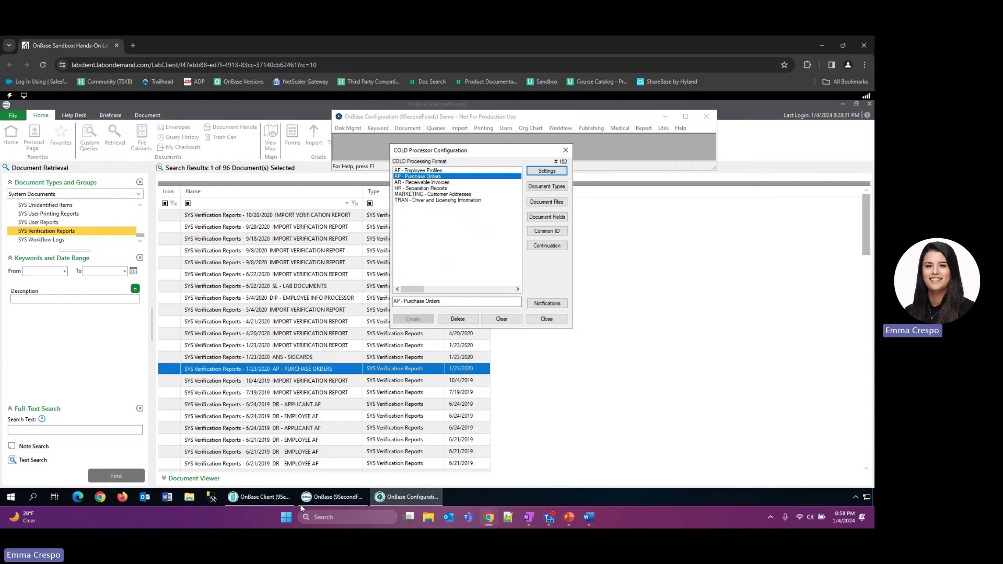
pyautogui.moveTo(259, 501)
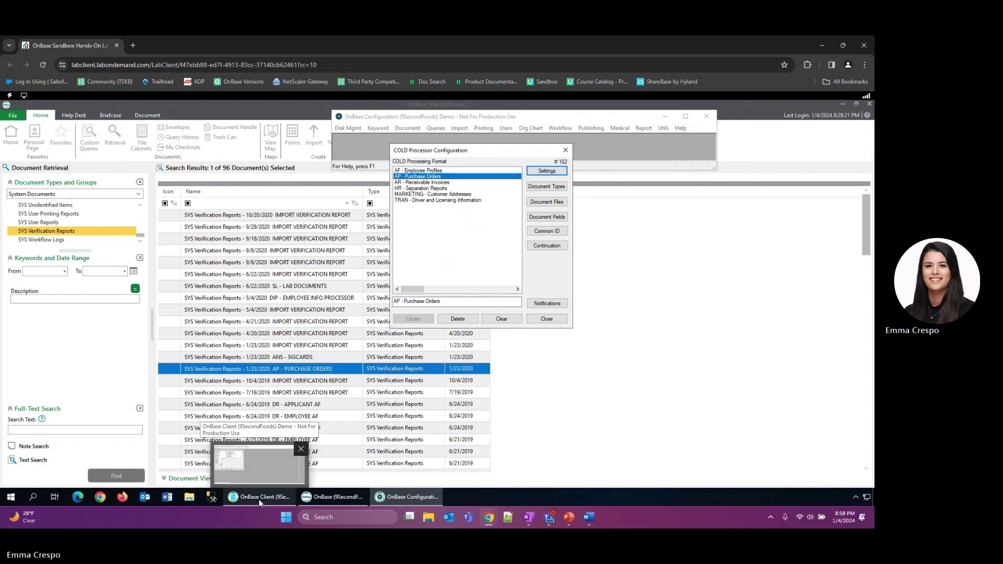
# - Relaunch the classic OnBase Client from the File menu
pyautogui.click(255, 464)
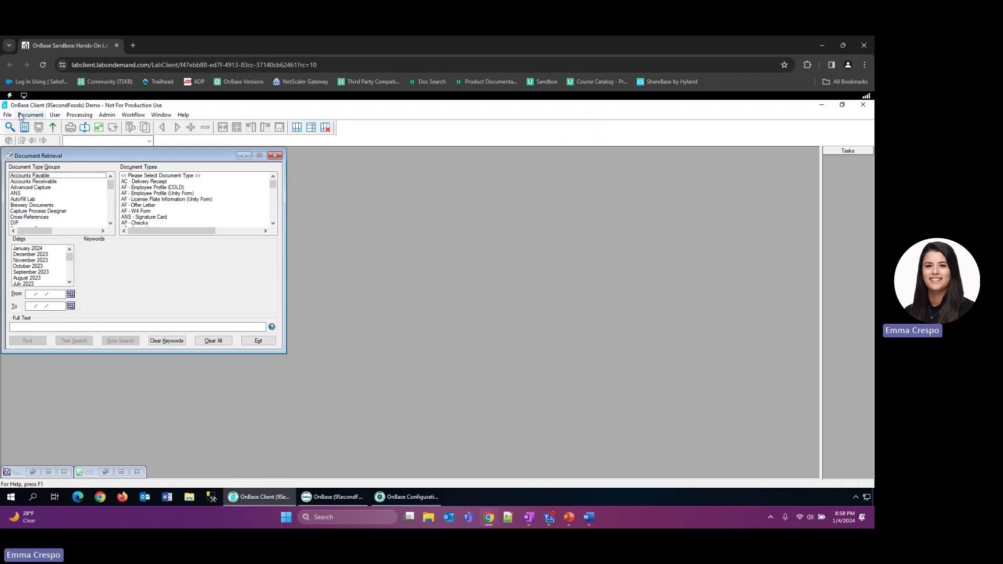
pyautogui.click(8, 115)
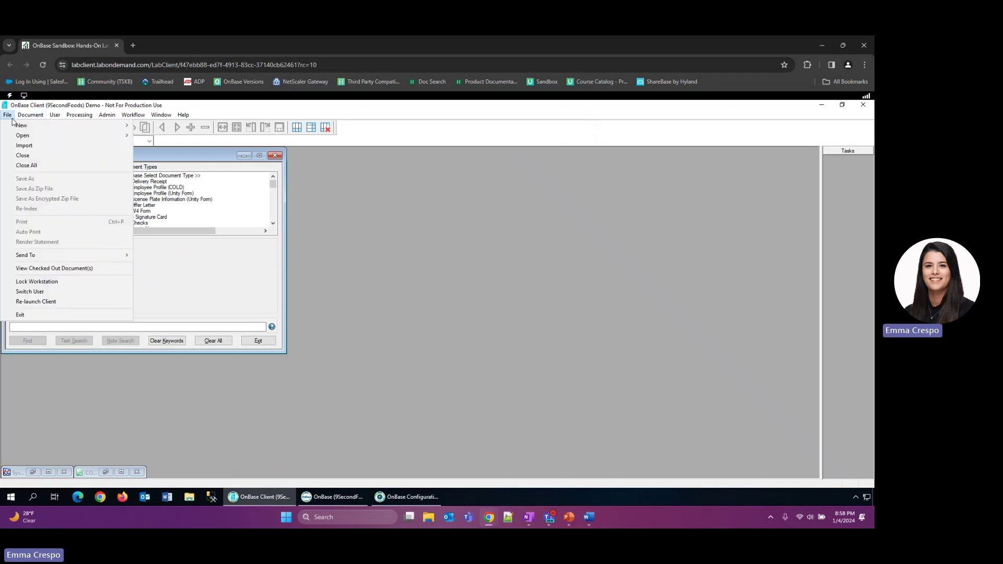
pyautogui.click(53, 307)
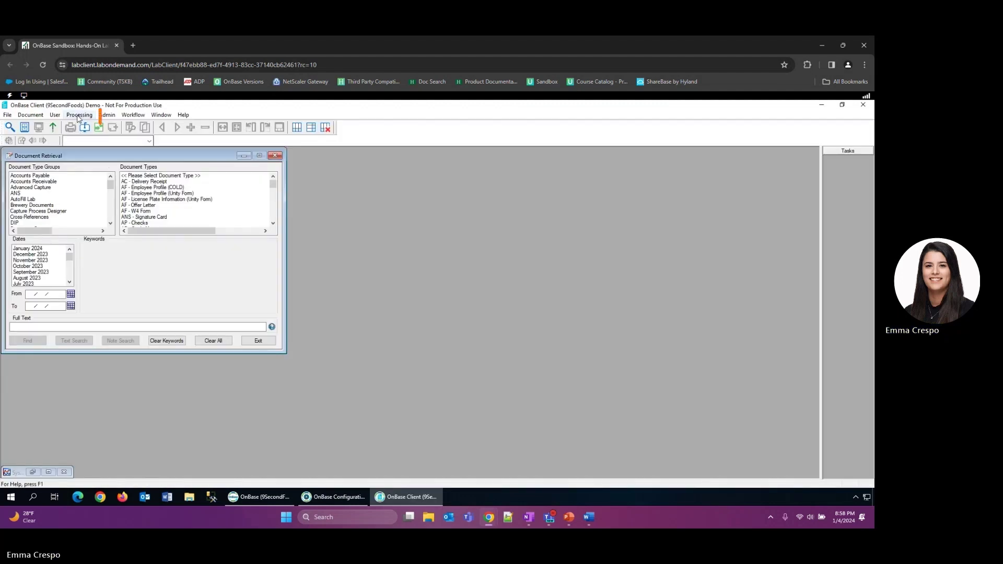
# - View the daily report and dismiss its no accumulated data message
pyautogui.click(78, 116)
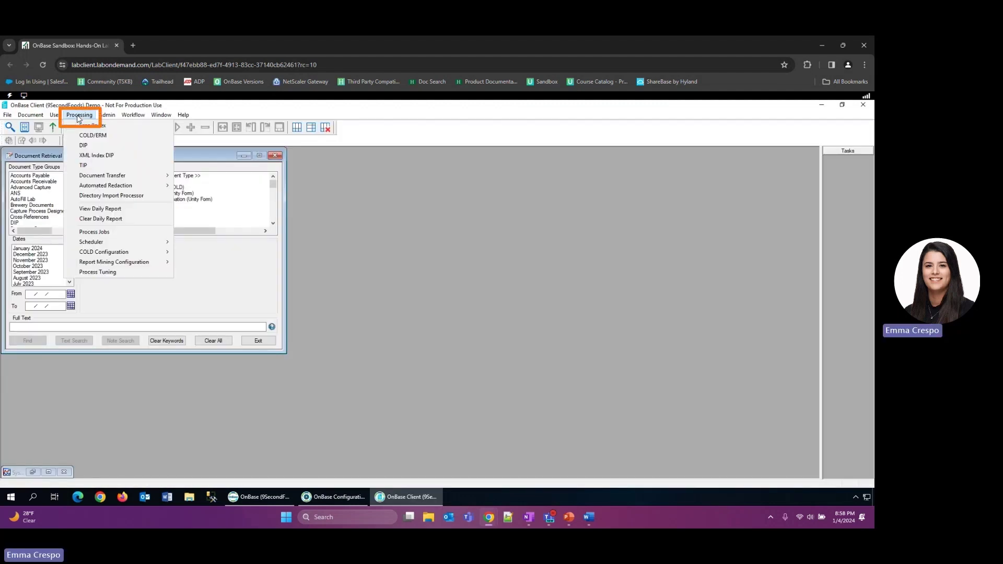
pyautogui.click(97, 211)
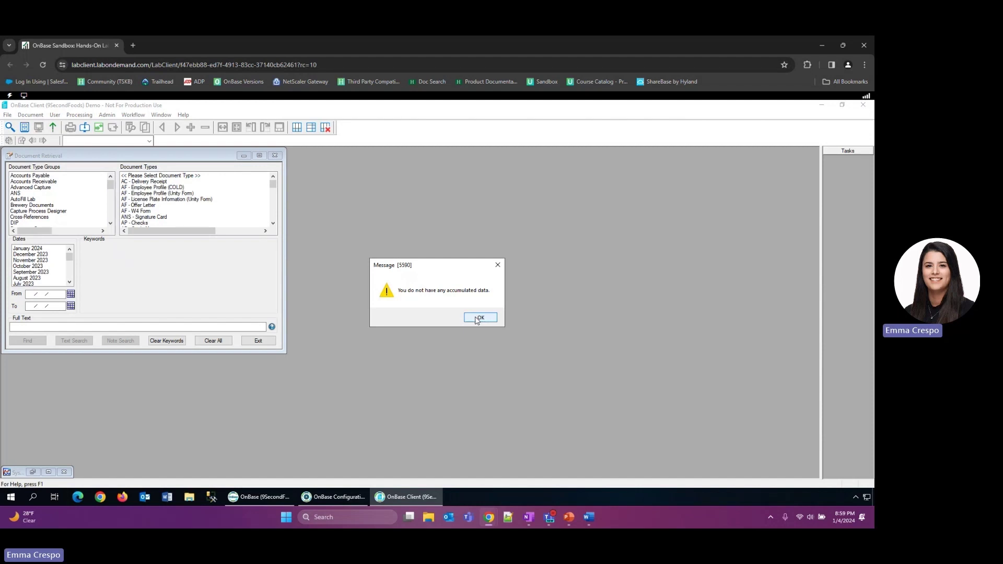
pyautogui.click(477, 319)
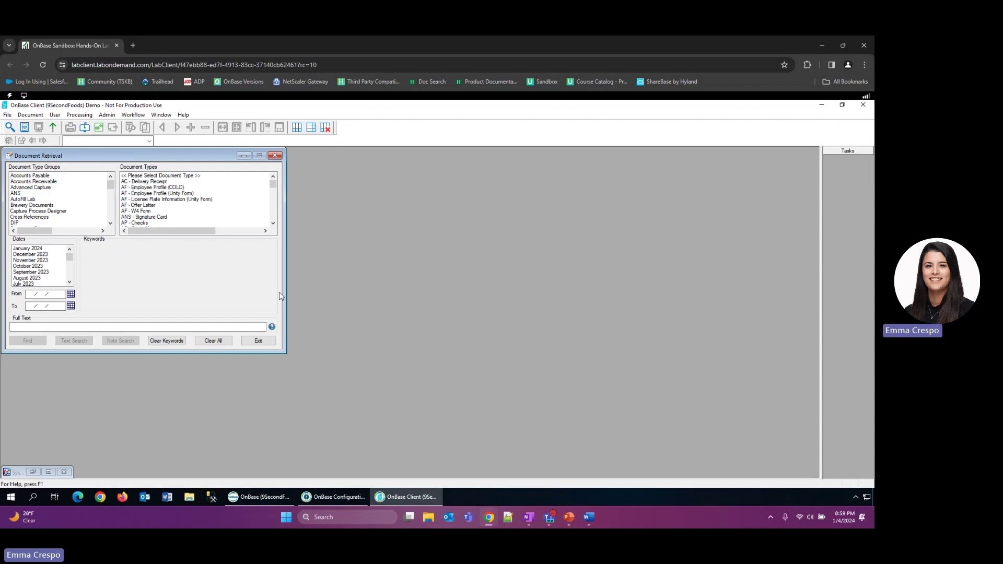
# - Return to the OnBase (9SecondFoods) window and search the SYS Unidentified Items document type
pyautogui.moveTo(329, 500)
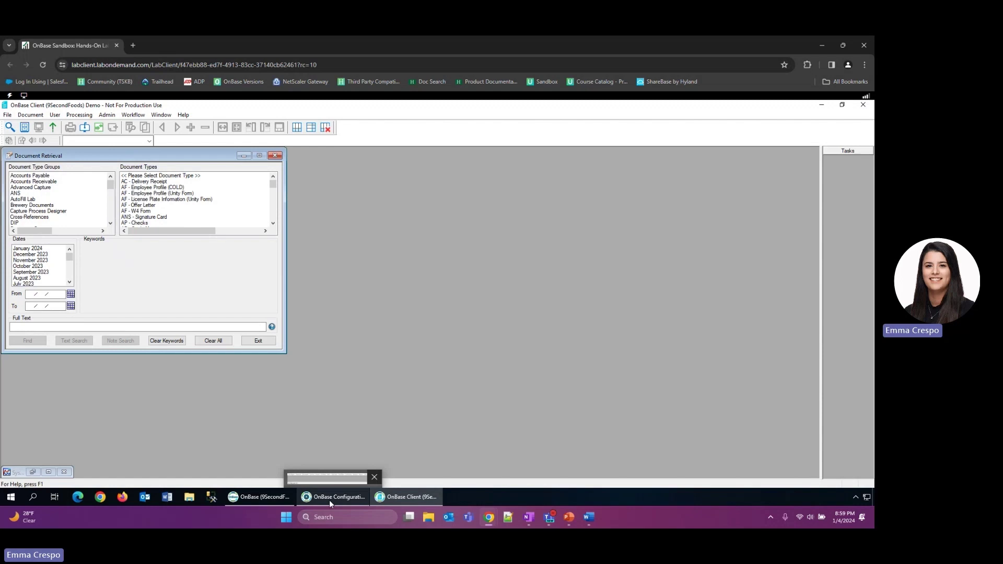
pyautogui.moveTo(261, 502)
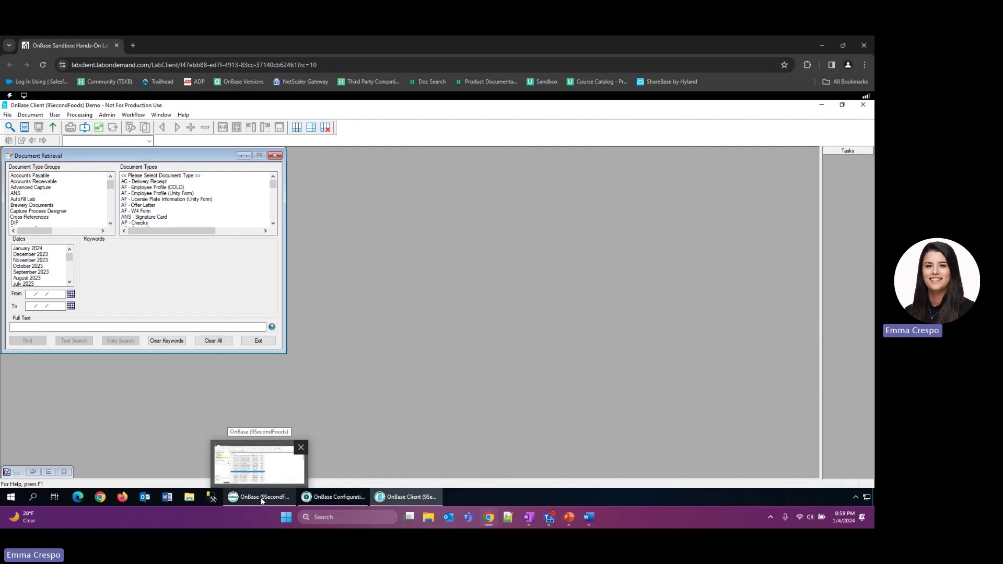
pyautogui.click(262, 501)
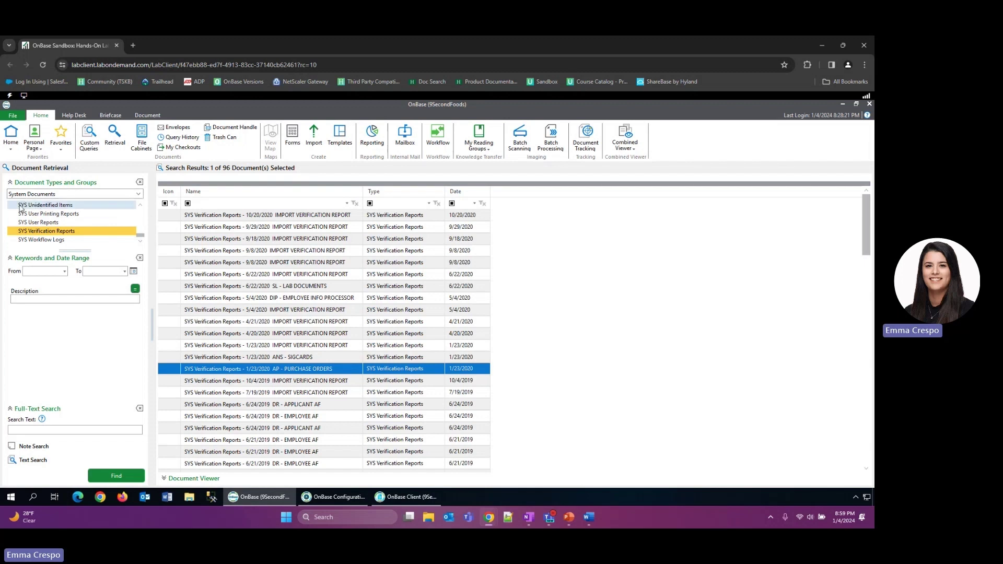
pyautogui.click(65, 206)
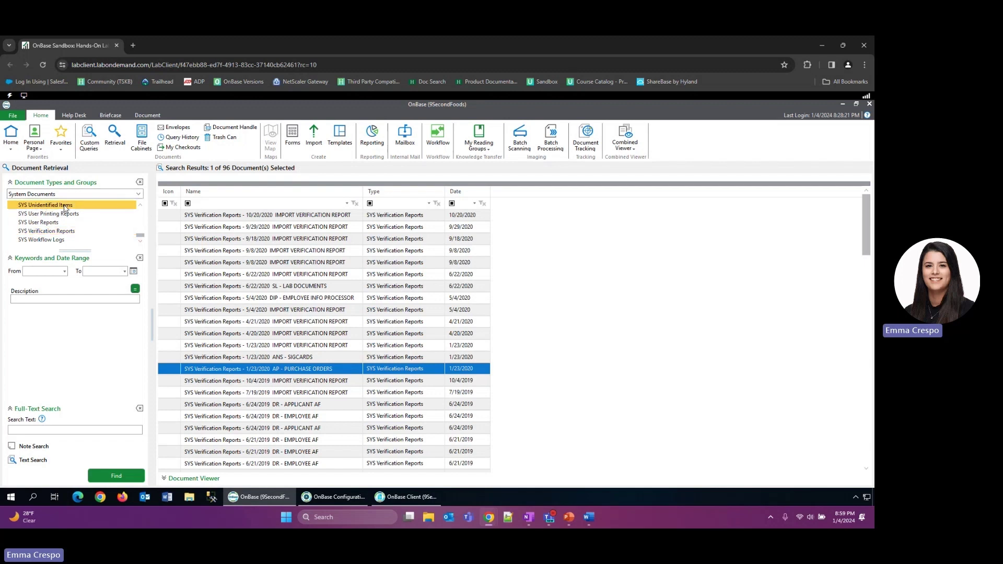
pyautogui.click(116, 476)
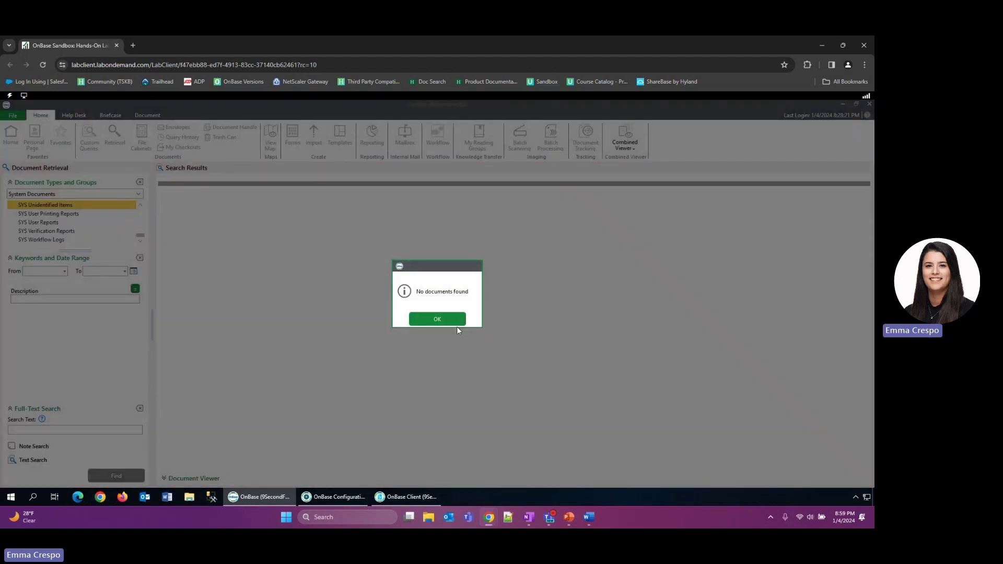
# - Click OK on the No documents found message
pyautogui.click(427, 318)
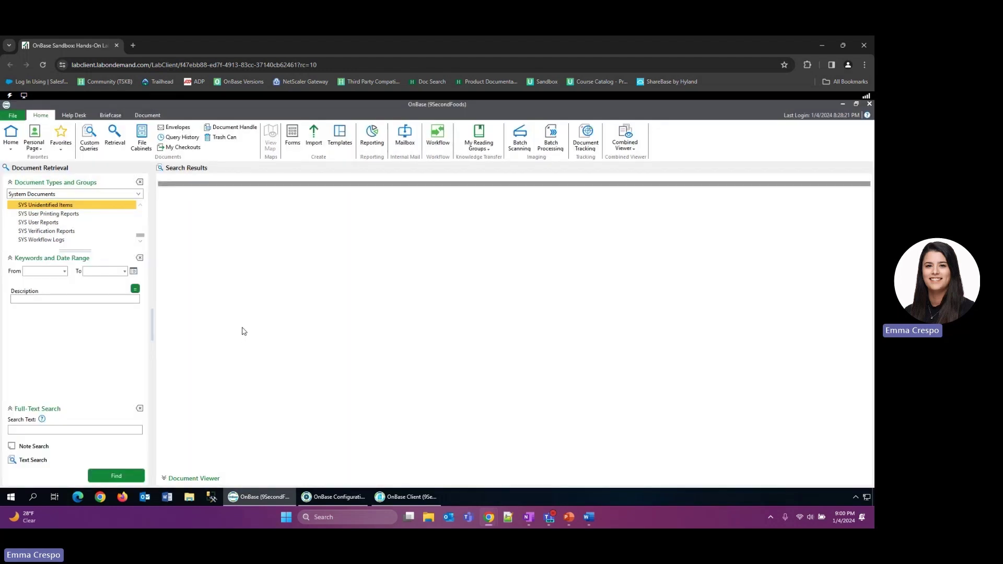